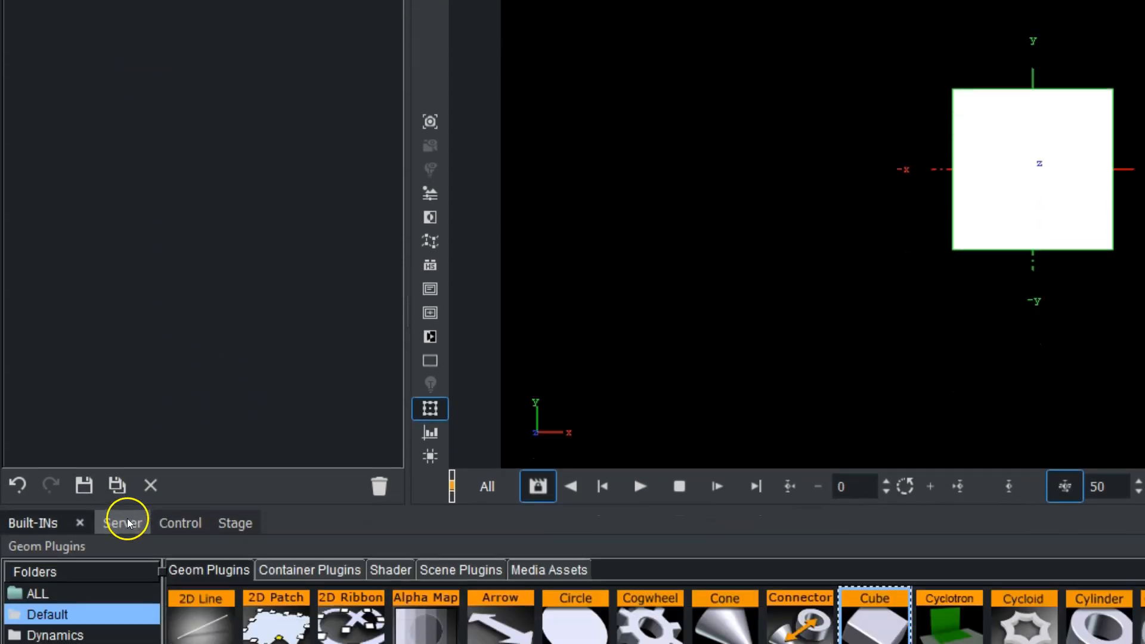
Apply the bright12 material to the cube and place the cube inside a new group
click(128, 520)
drag(506, 480, 146, 166)
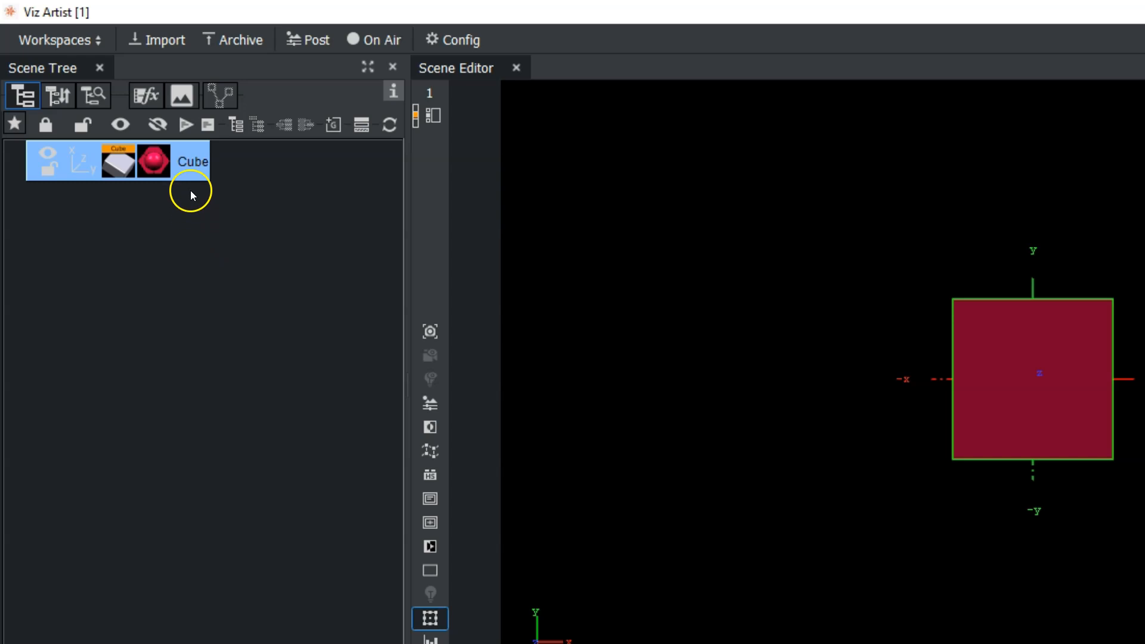
click(235, 127)
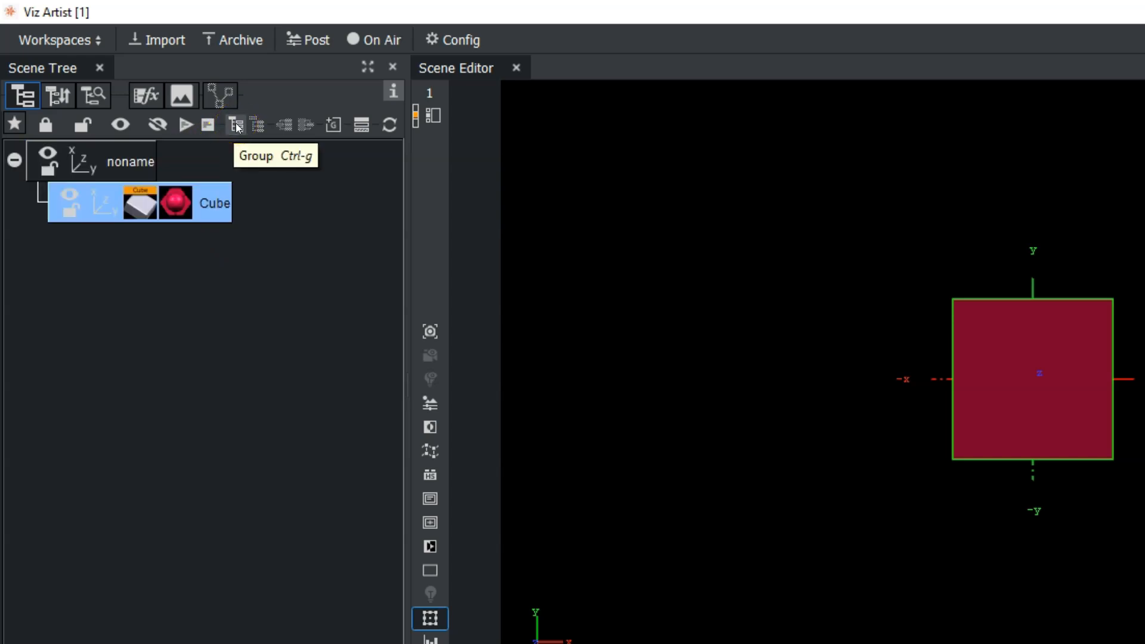
Rename the new group barchar and the cube container bar1
double_click(127, 160)
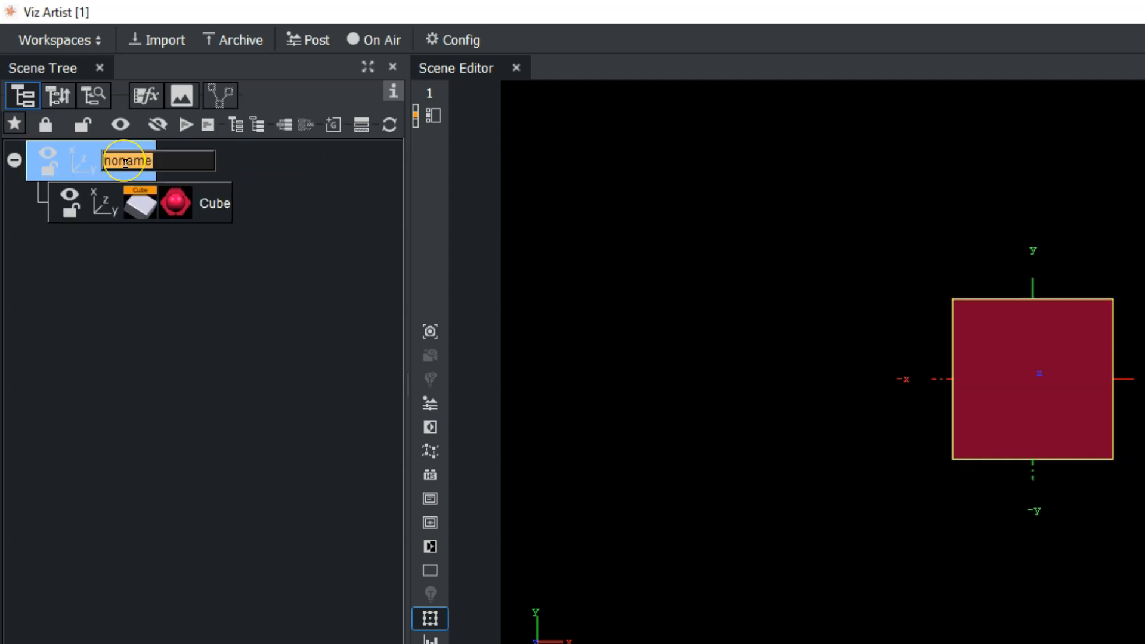
text(barchar)
key(Tab)
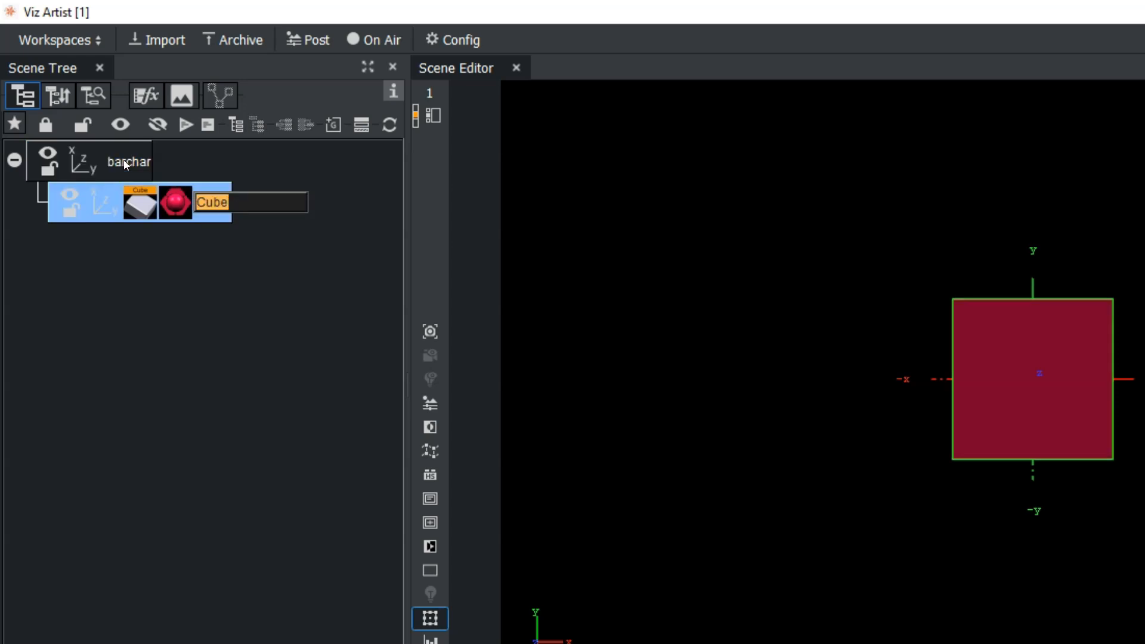
text(bar1)
key(Return)
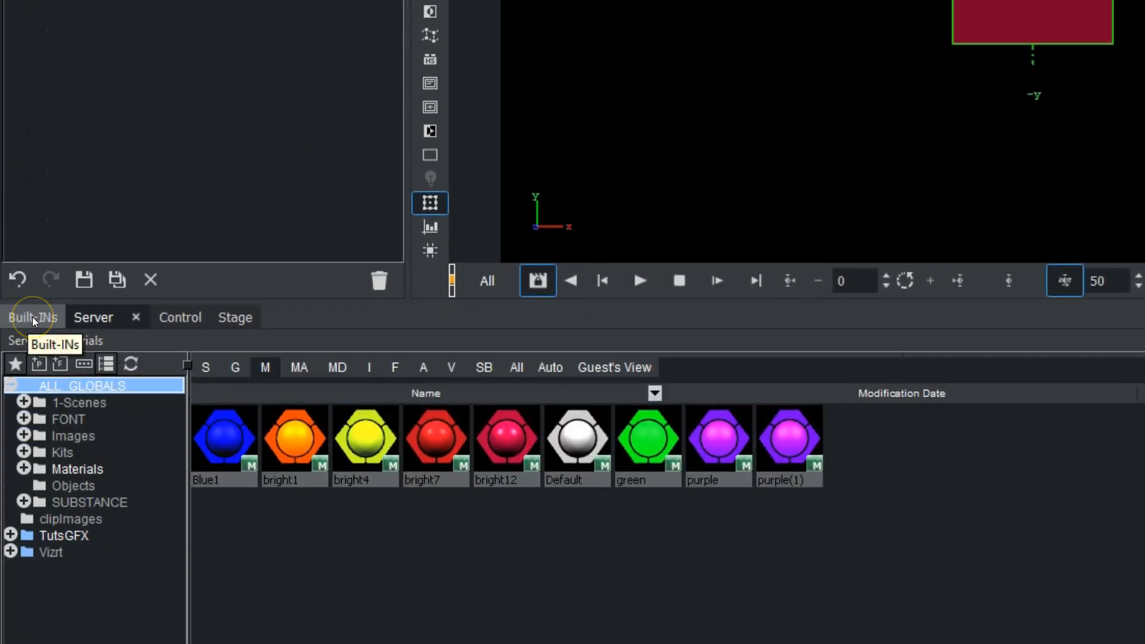
Show the built-in container plugins and set Center Y of the bar1 cube to Bottom
click(33, 318)
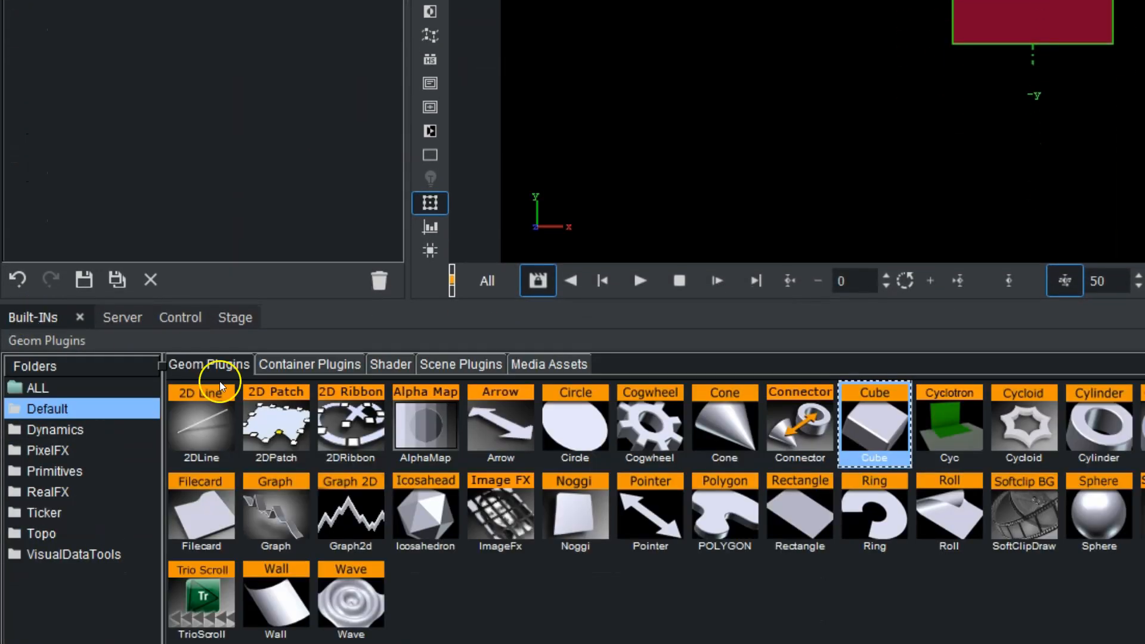
click(320, 365)
scroll(153, 536, down, 3)
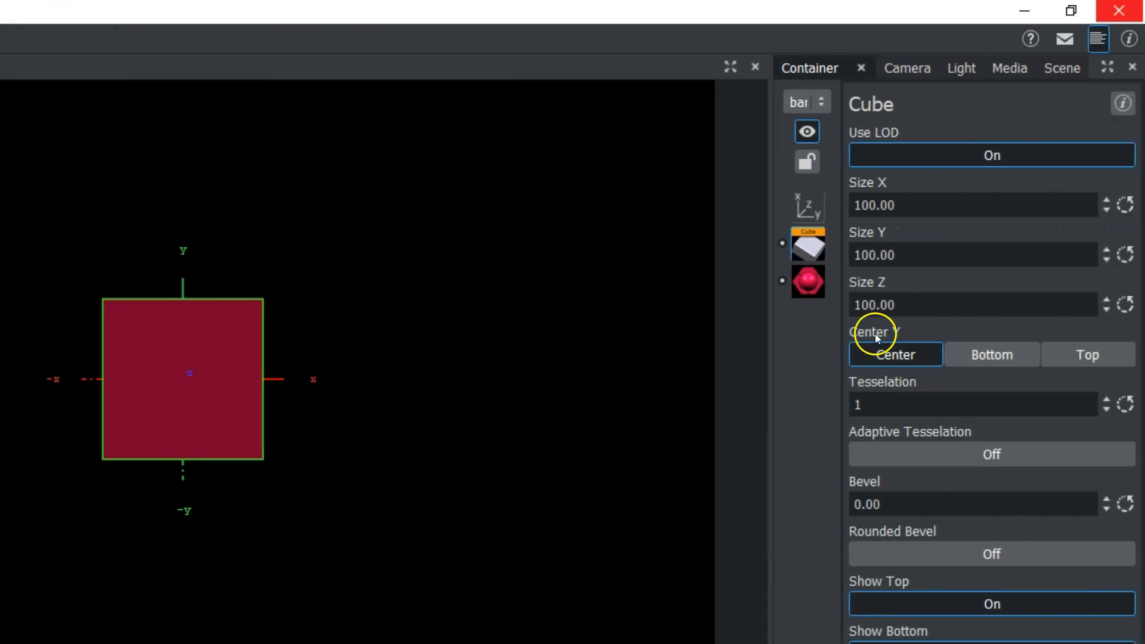
click(992, 355)
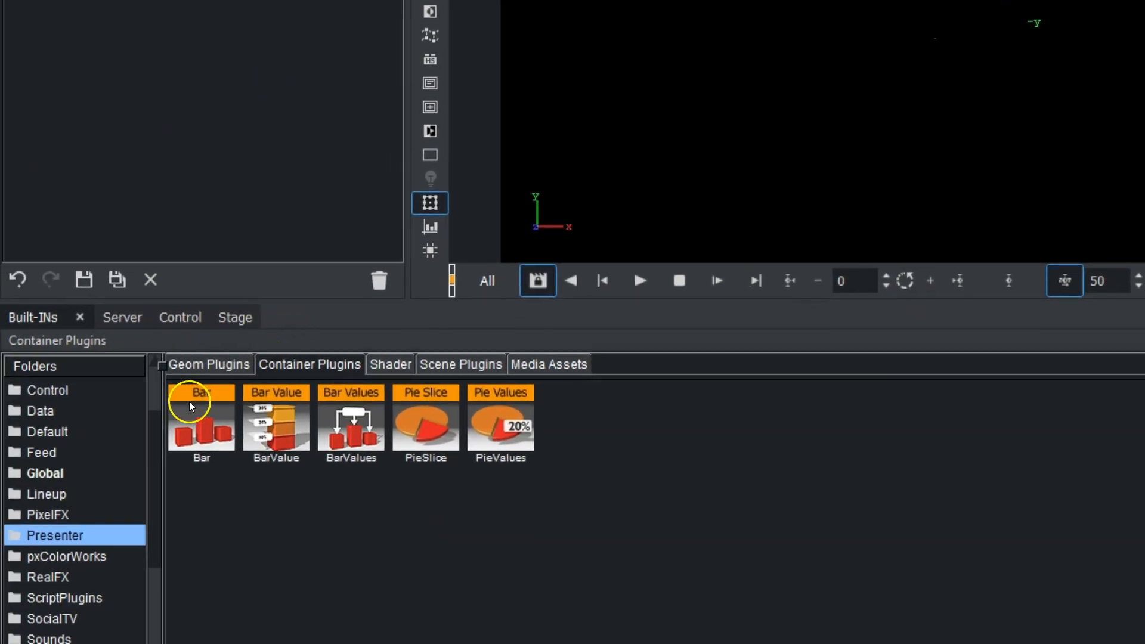
Add the Presenter Bar plugin to bar1 and the BarValues plugin to the barchar group
click(199, 433)
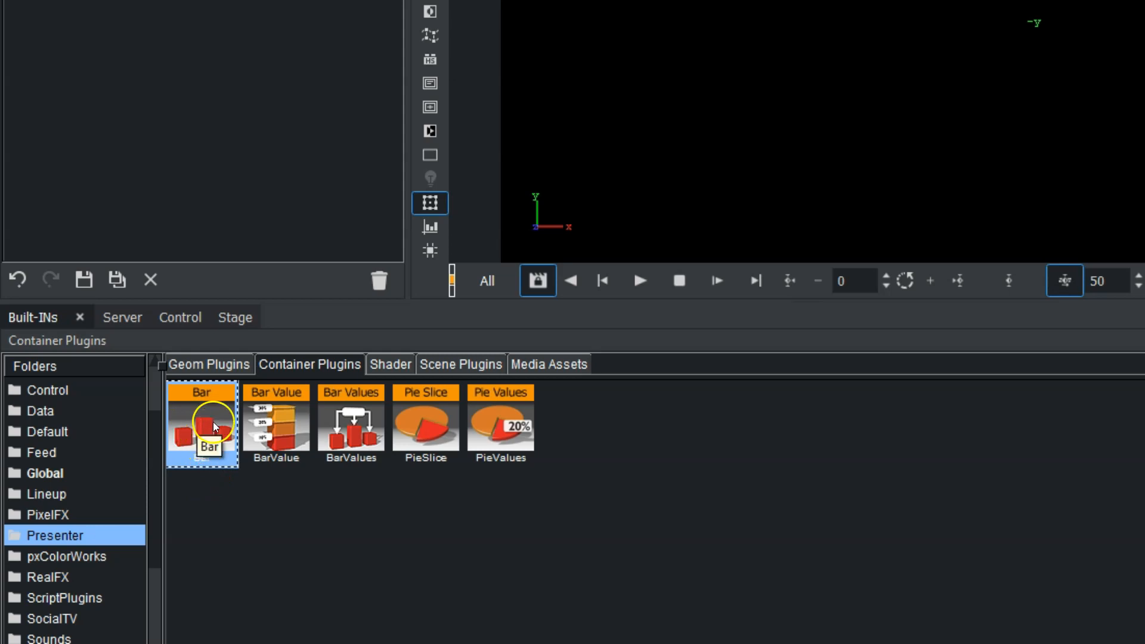
drag(202, 418, 208, 181)
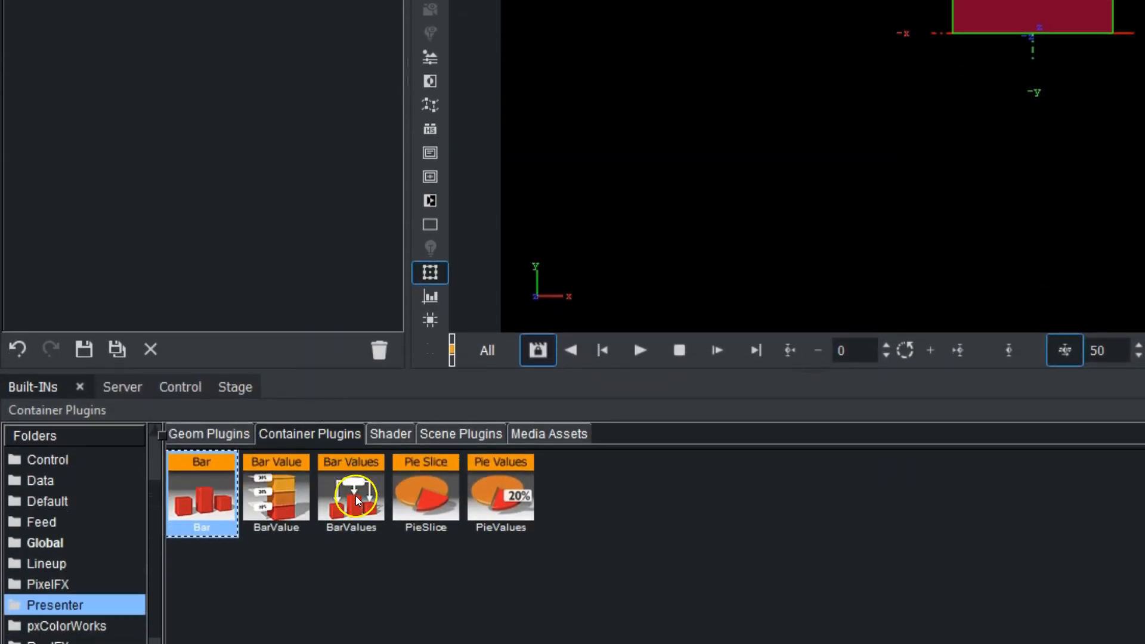
drag(356, 496, 122, 160)
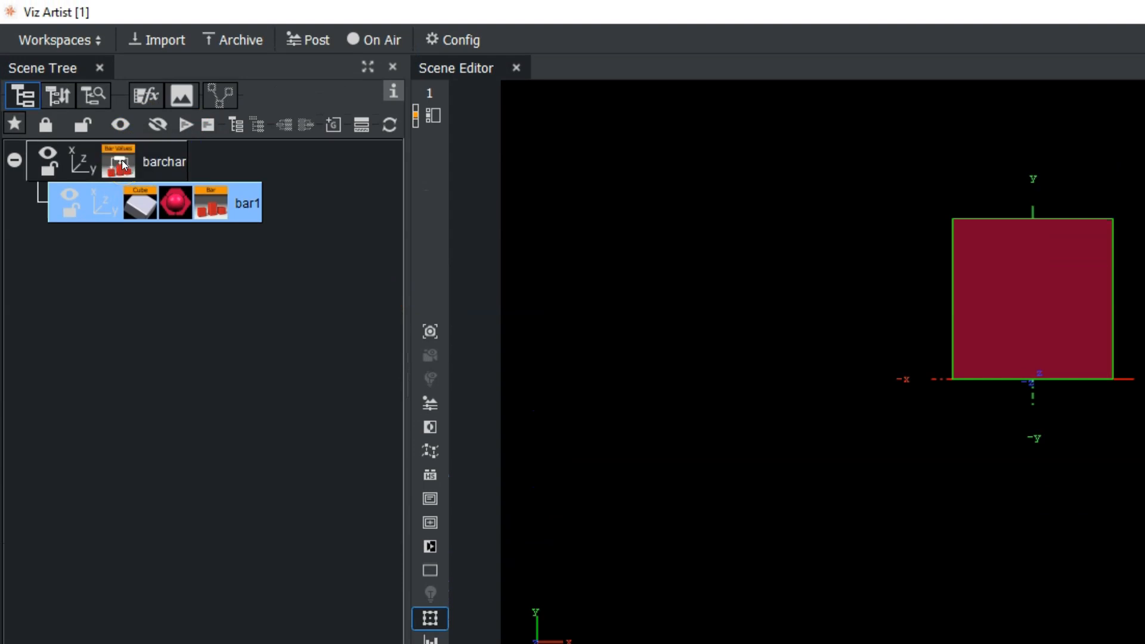
Configure bar1's Bar plugin with the parameter type Param and the parameter name size_Y
click(192, 214)
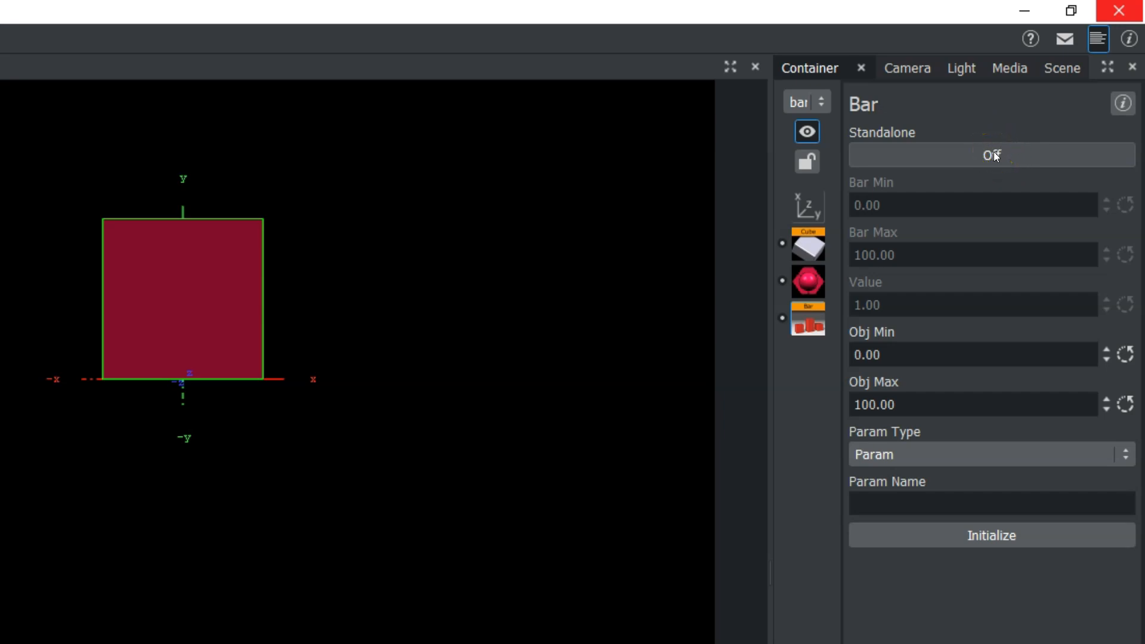
click(962, 214)
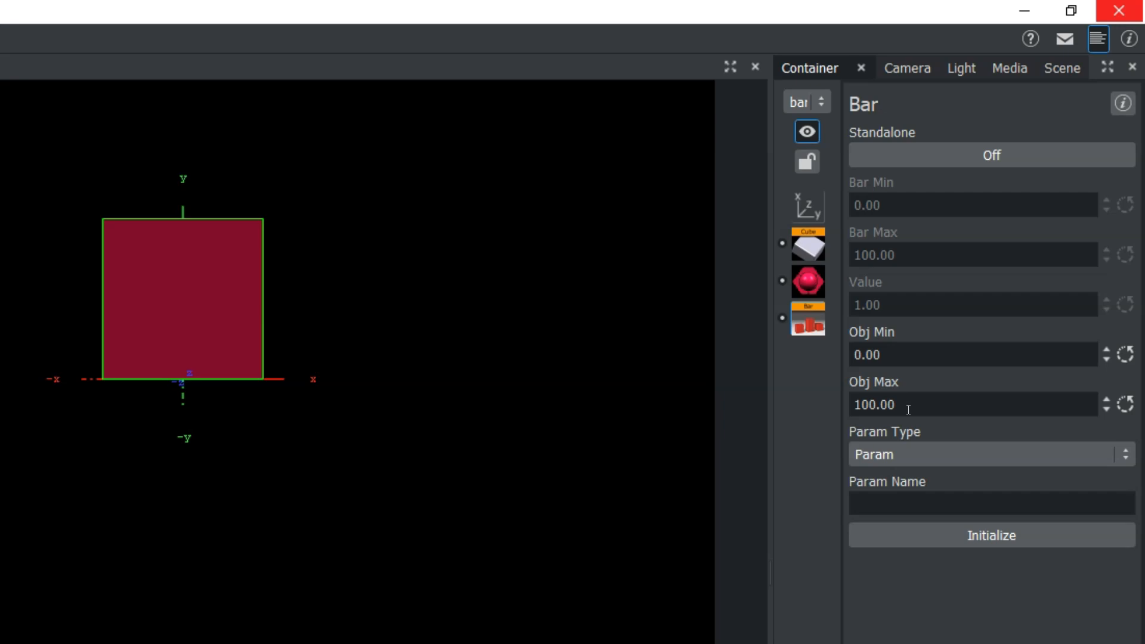
click(926, 455)
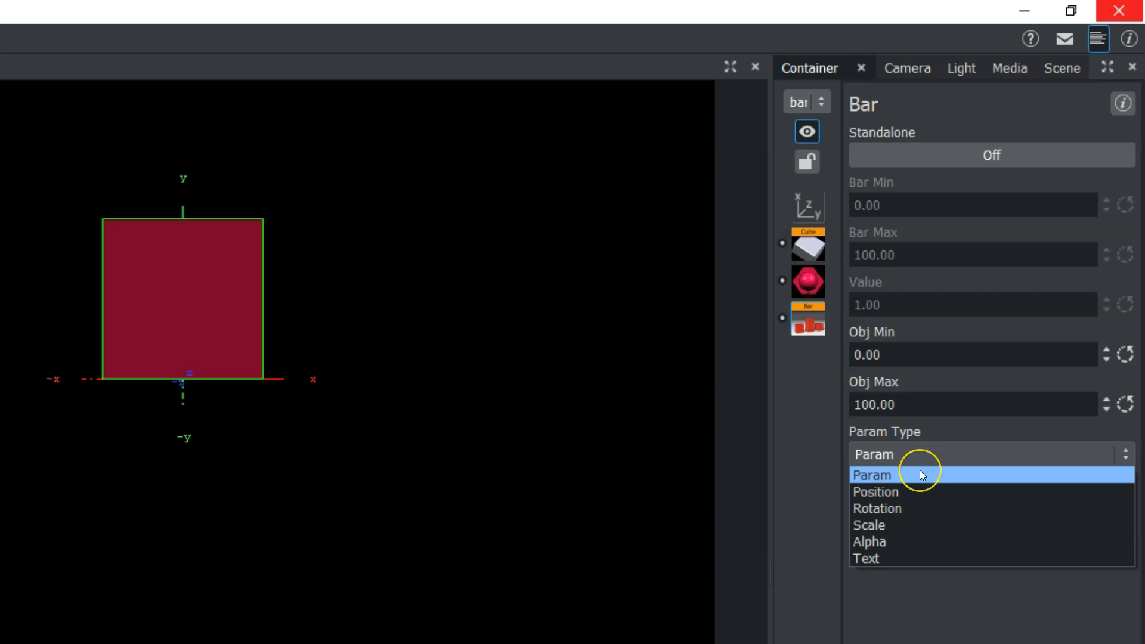
click(920, 473)
click(921, 518)
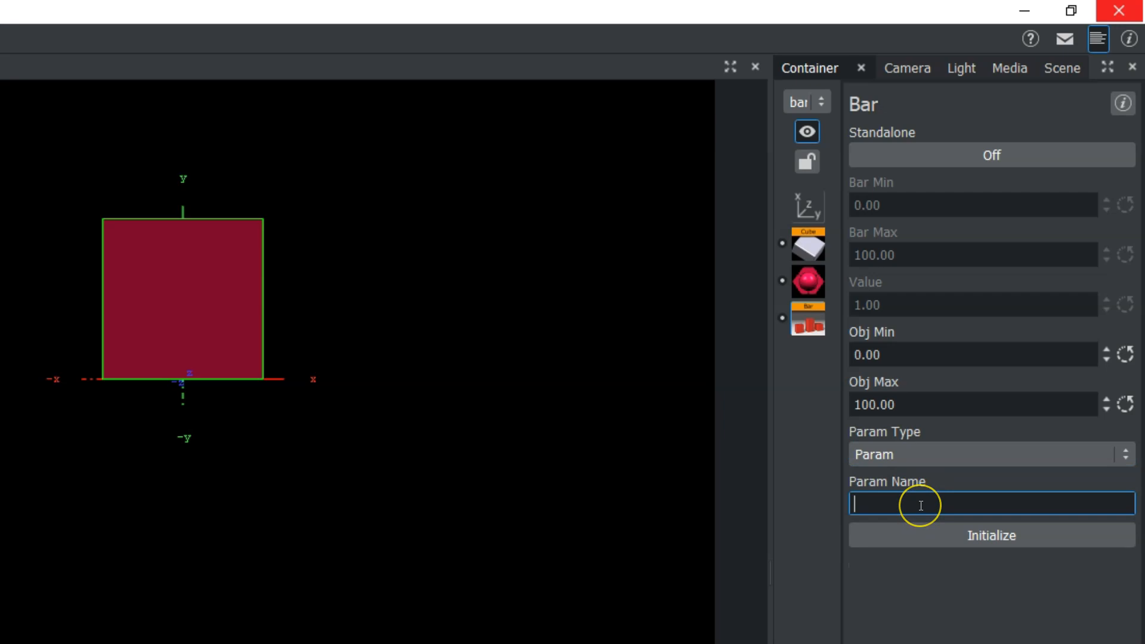
text(size_Y)
Check the engine command console for the parameter name used by the cube's Size Y setting
click(1097, 40)
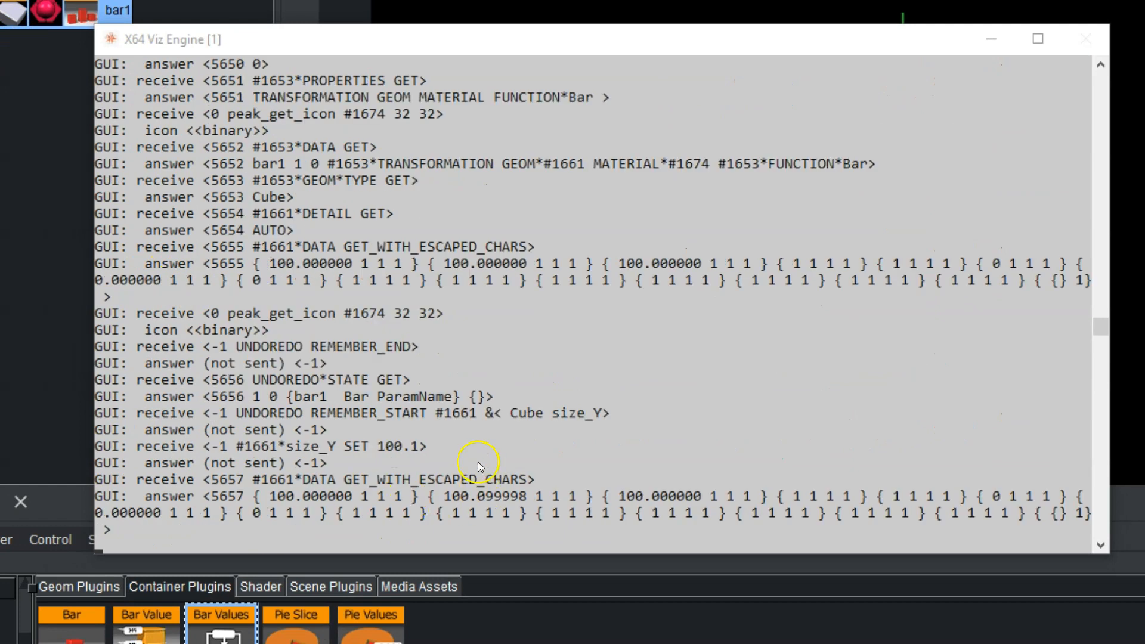
click(242, 433)
click(991, 39)
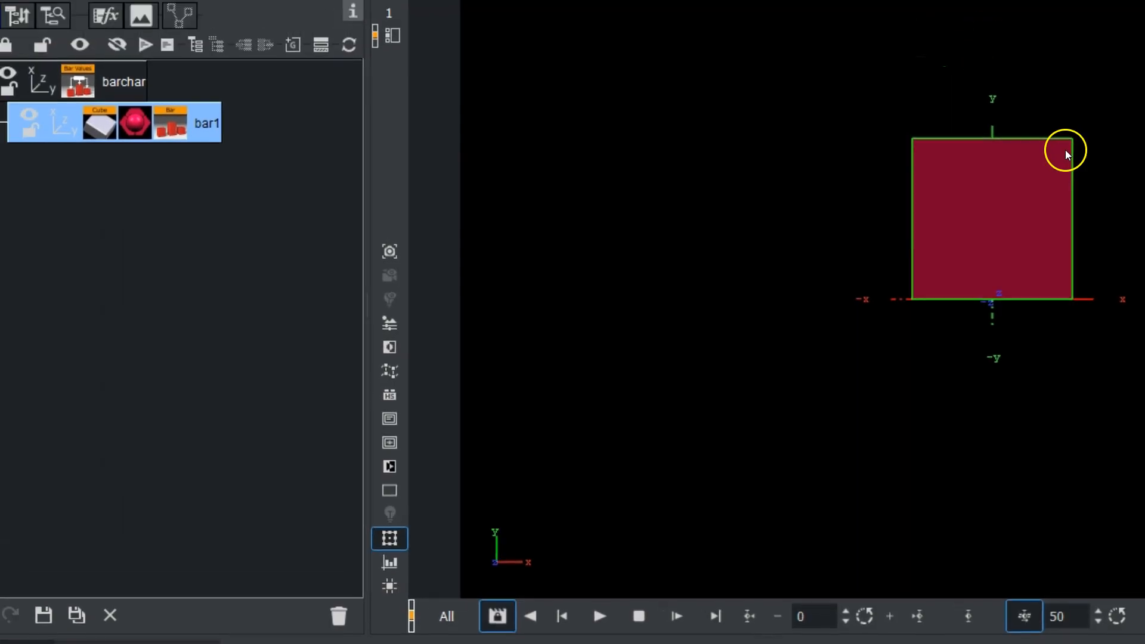
Check the cube's settings, then return to bar1's Bar plugin and initialize it
click(138, 174)
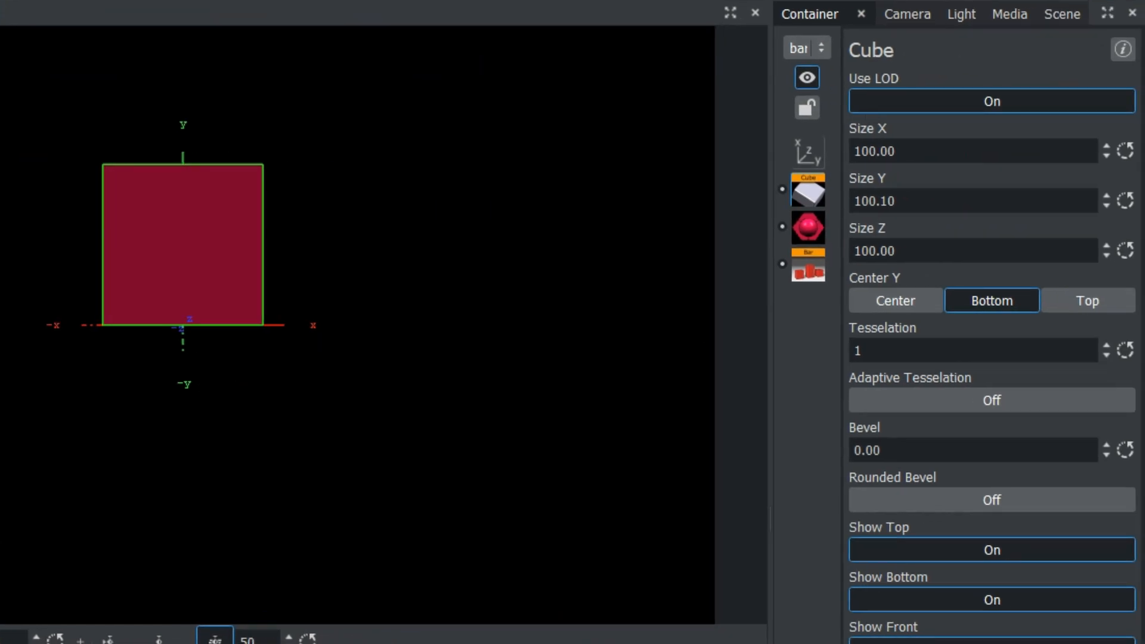
click(808, 266)
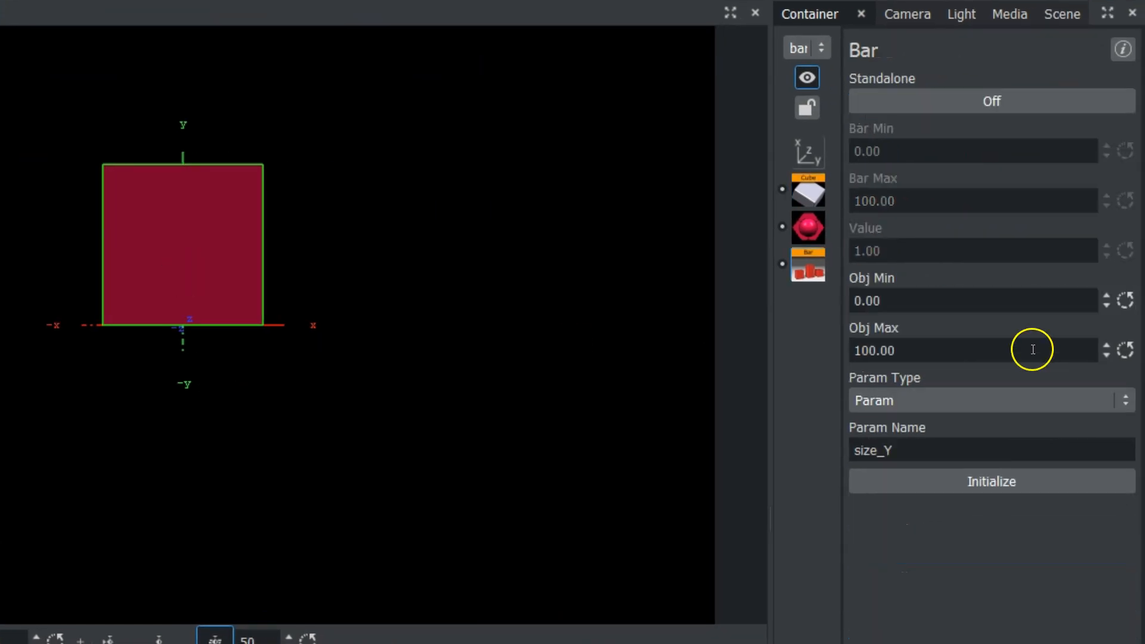
click(983, 483)
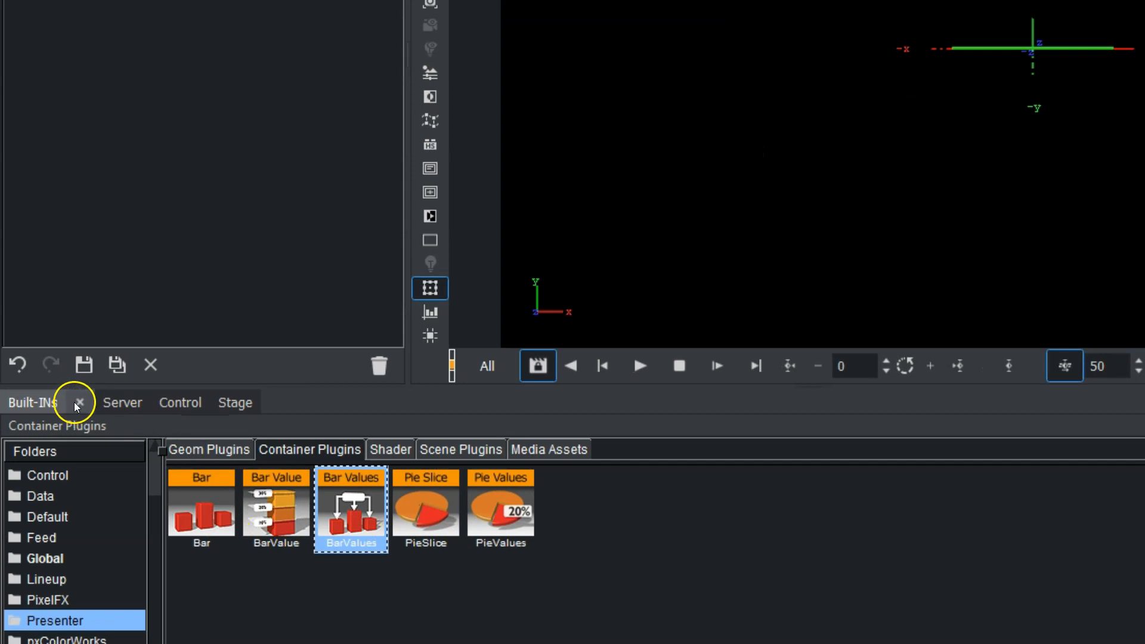
Add an Arial-Black text container under bar1 and copy bar1's Bar plugin onto it
click(116, 401)
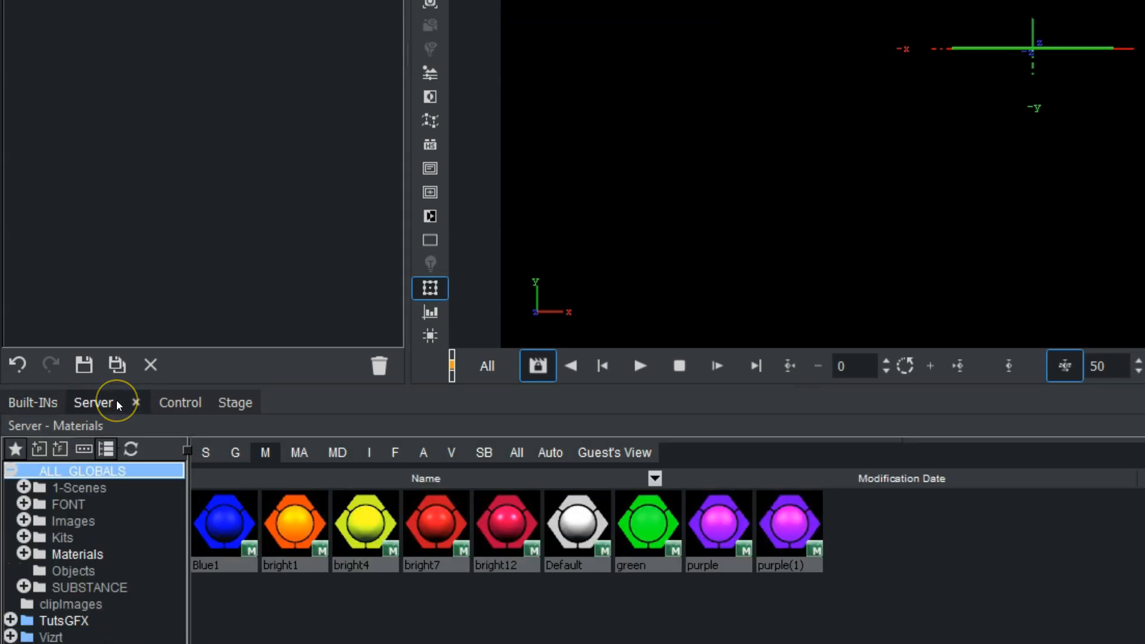
click(394, 452)
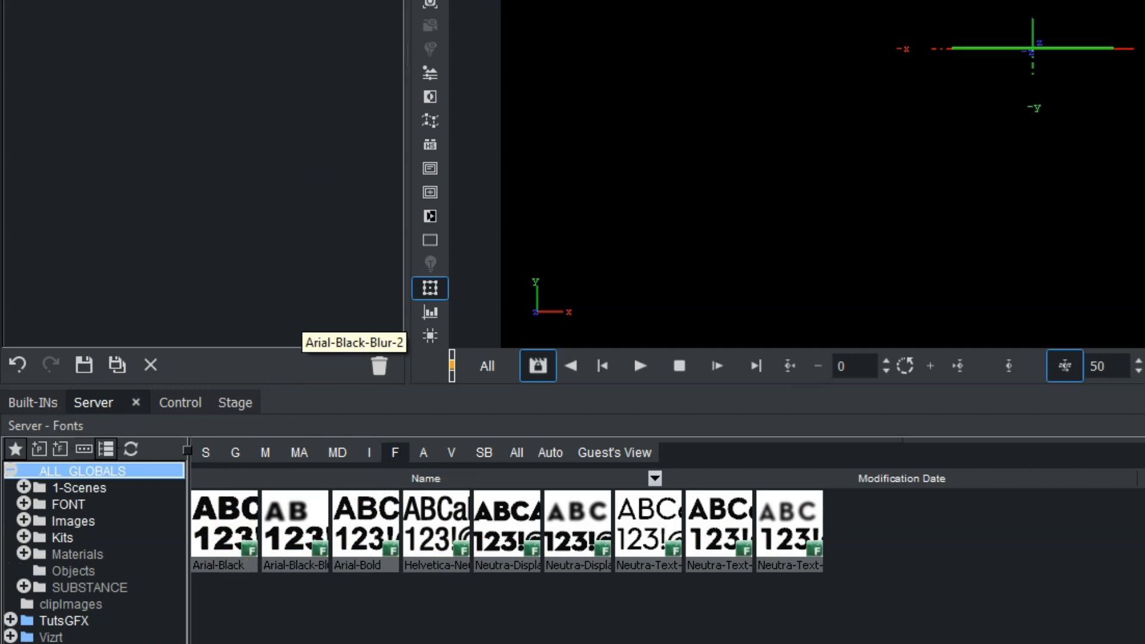
drag(224, 525, 274, 197)
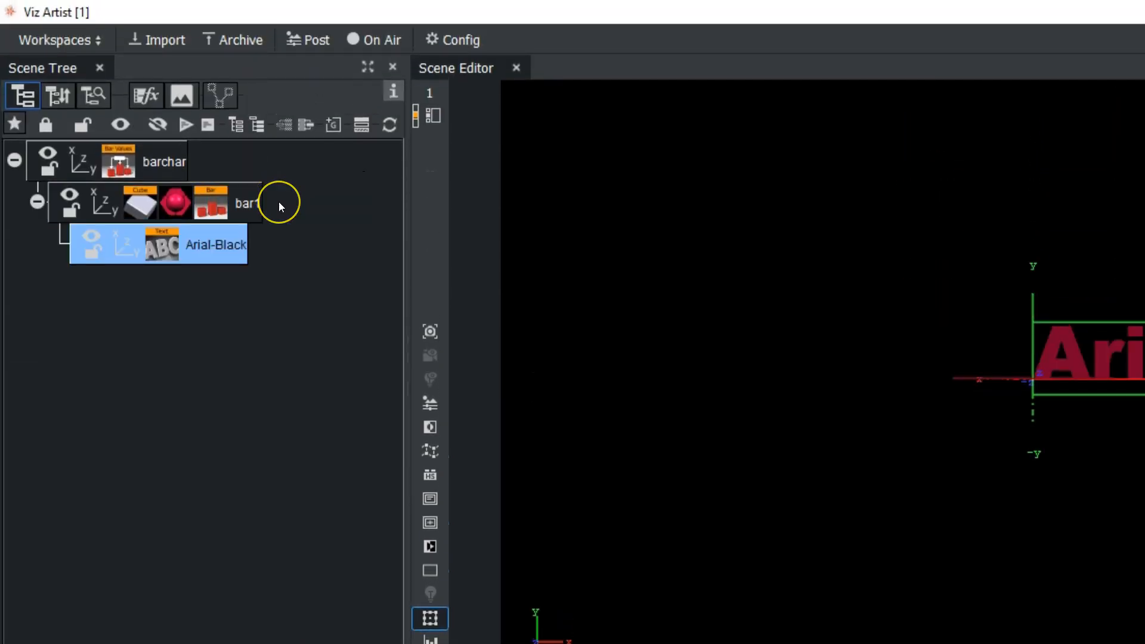
drag(206, 195, 193, 238)
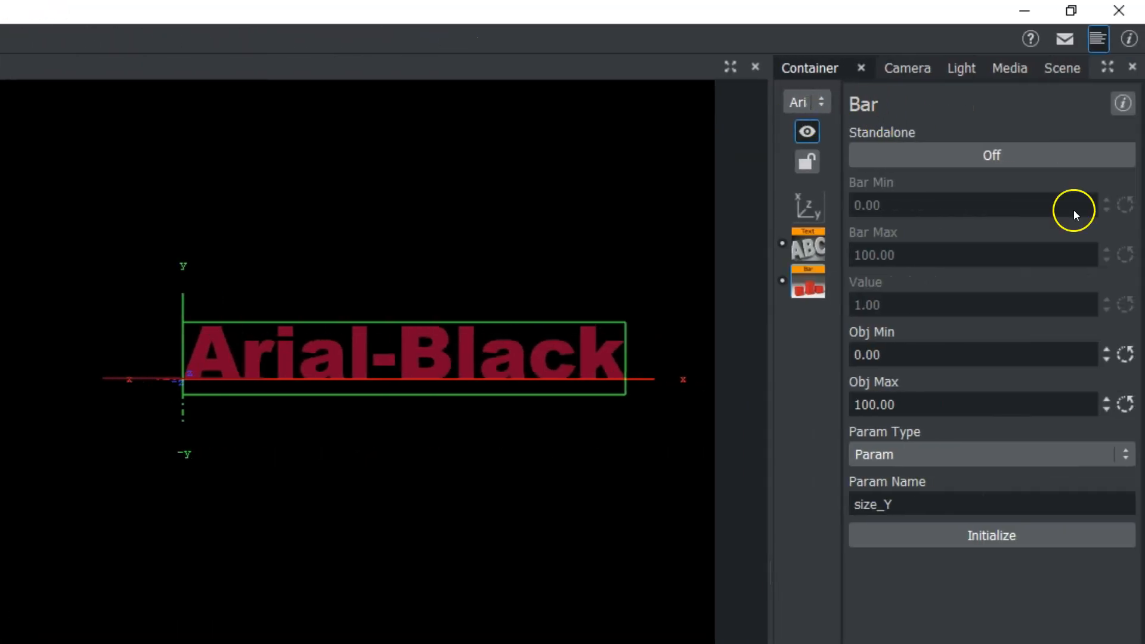
Set the text's Bar plugin to the parameter type Text with Integer format and initialize it
click(925, 456)
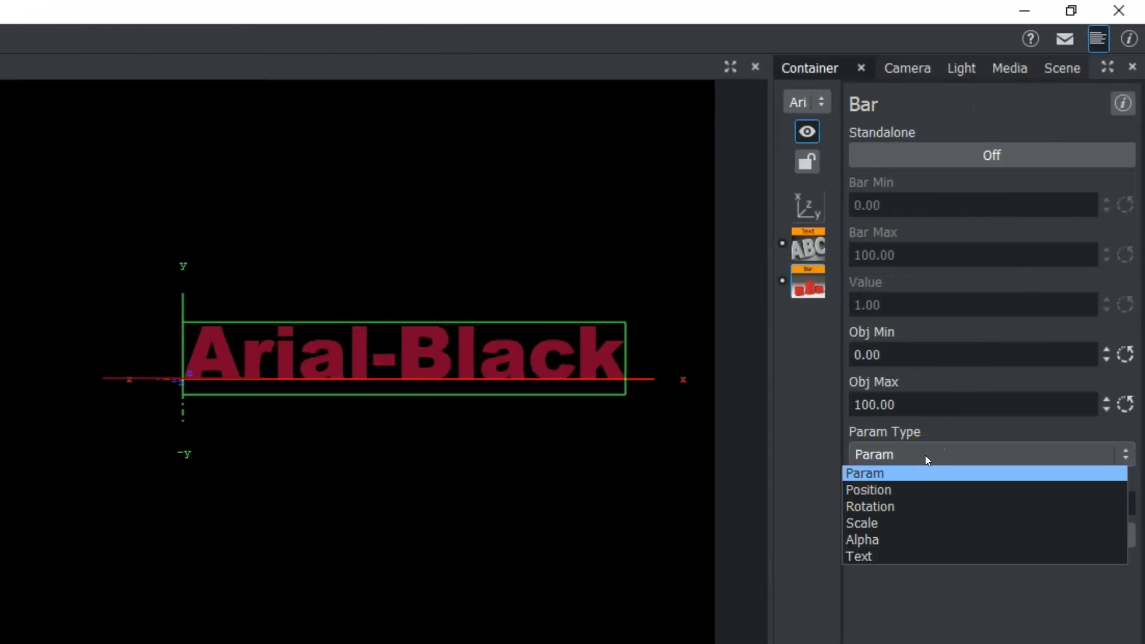
click(901, 556)
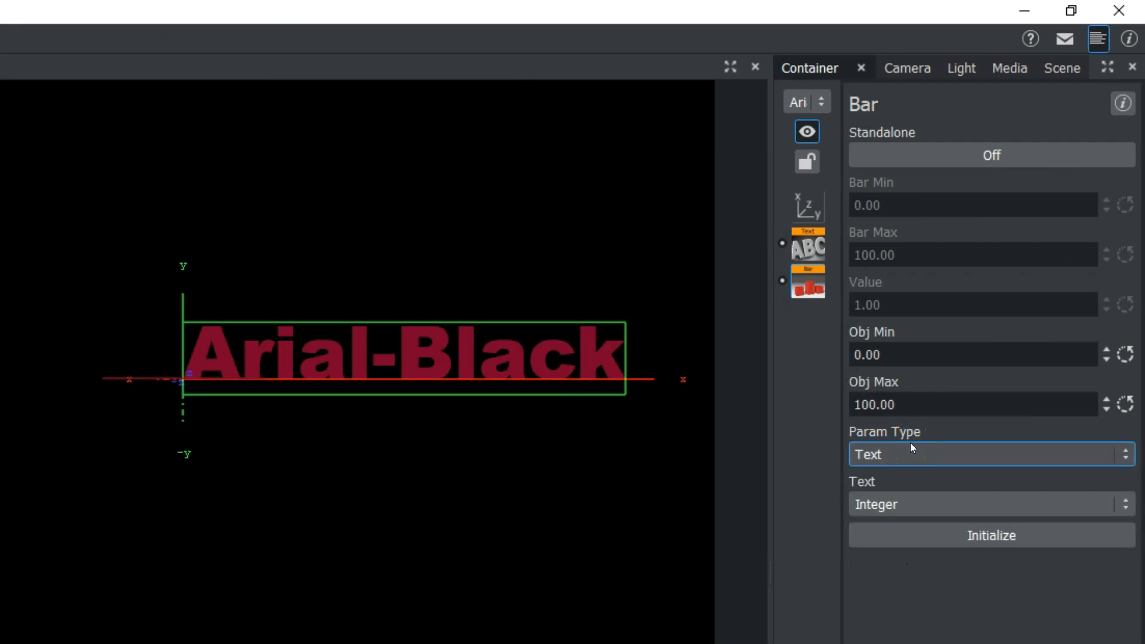
click(893, 506)
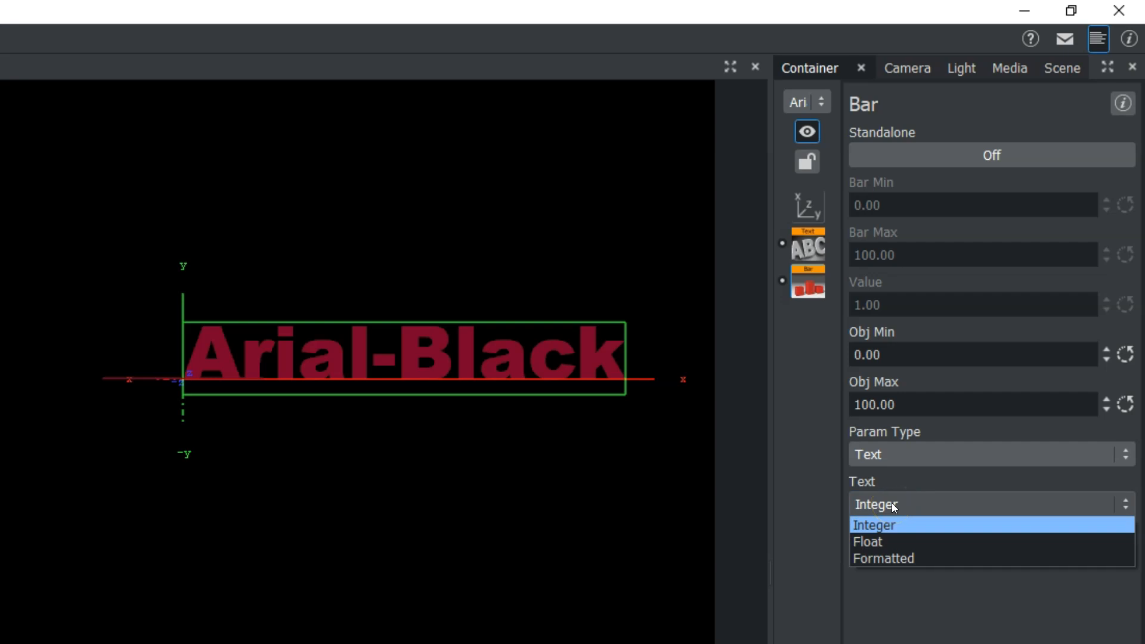
click(893, 504)
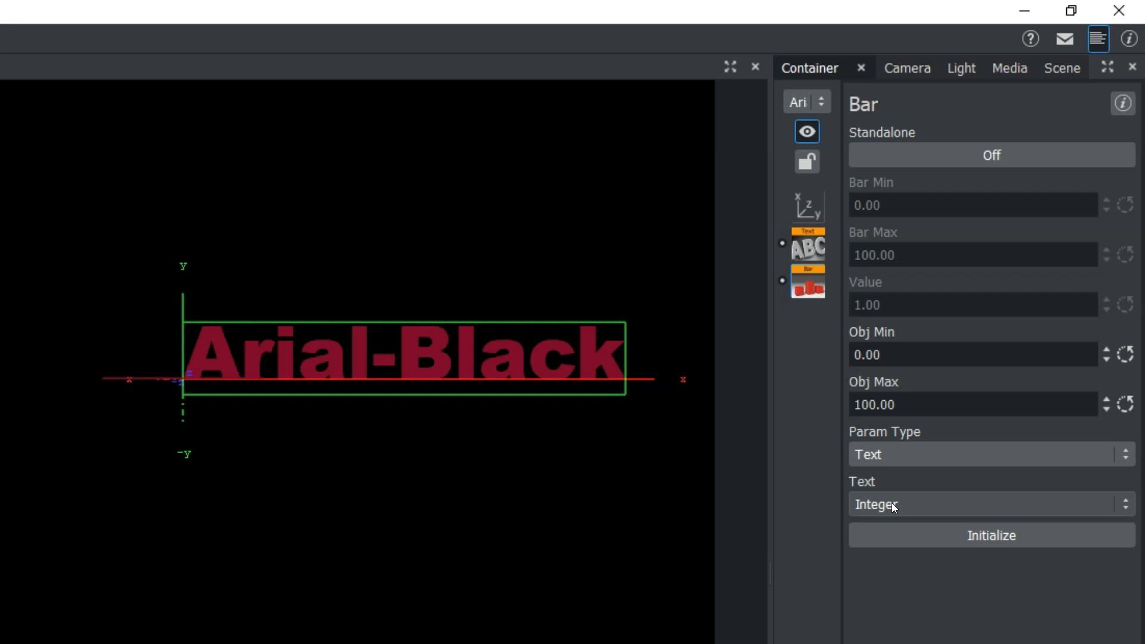
click(944, 530)
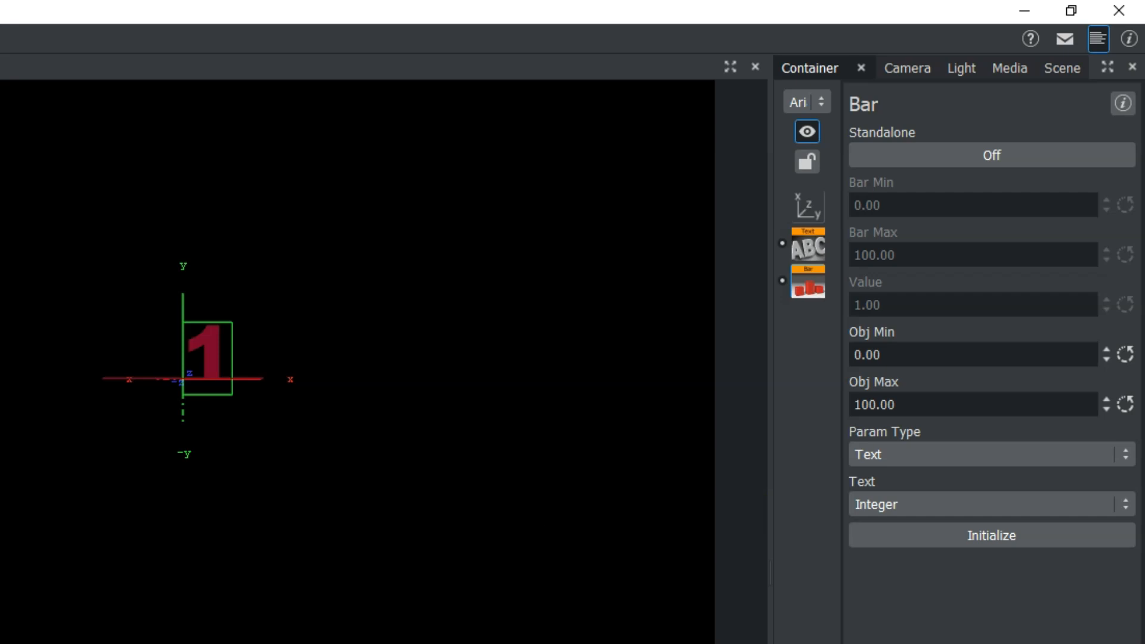
Move the Arial-Black text along X to position 78
click(808, 206)
drag(895, 256, 979, 248)
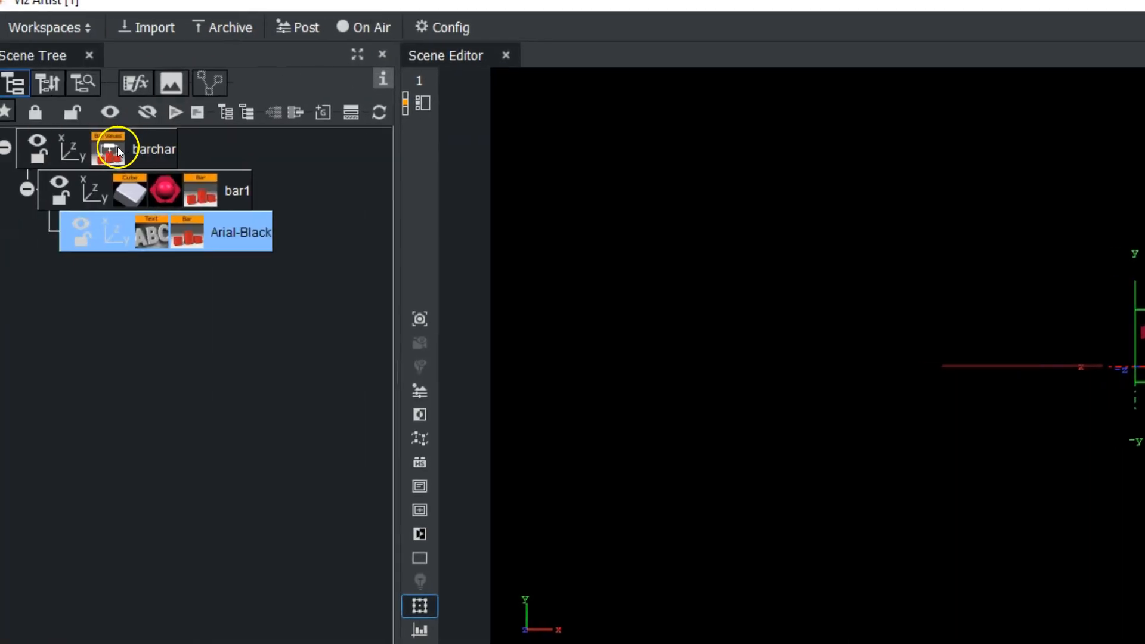
Review the BarValues settings of the barchar group, including Num Bars, Bar Max and Bar Min
click(110, 147)
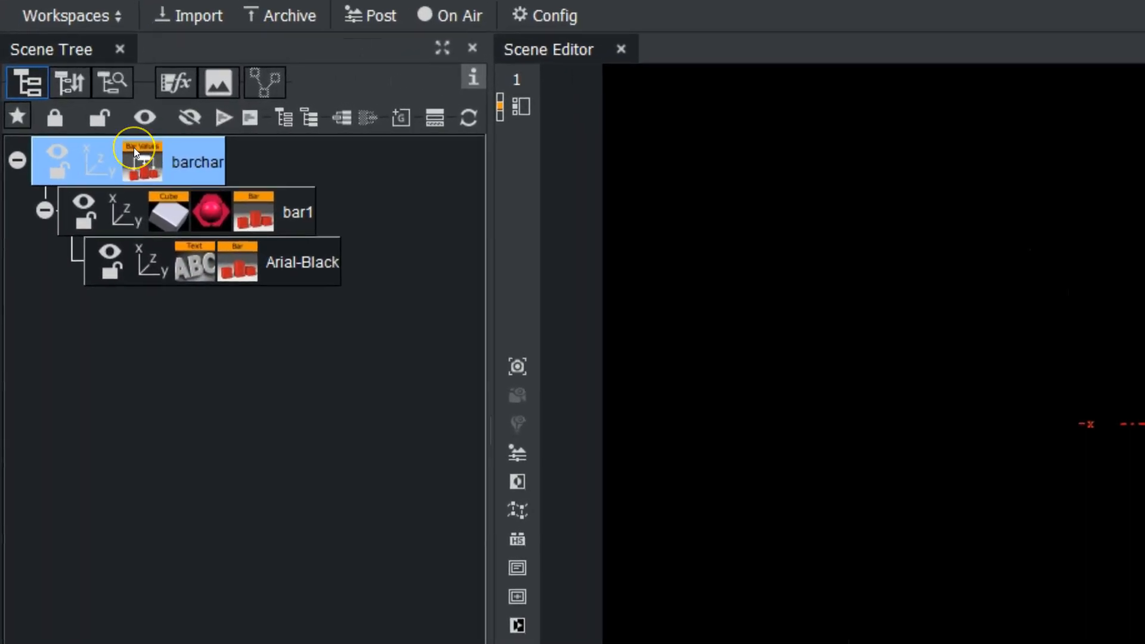
click(134, 148)
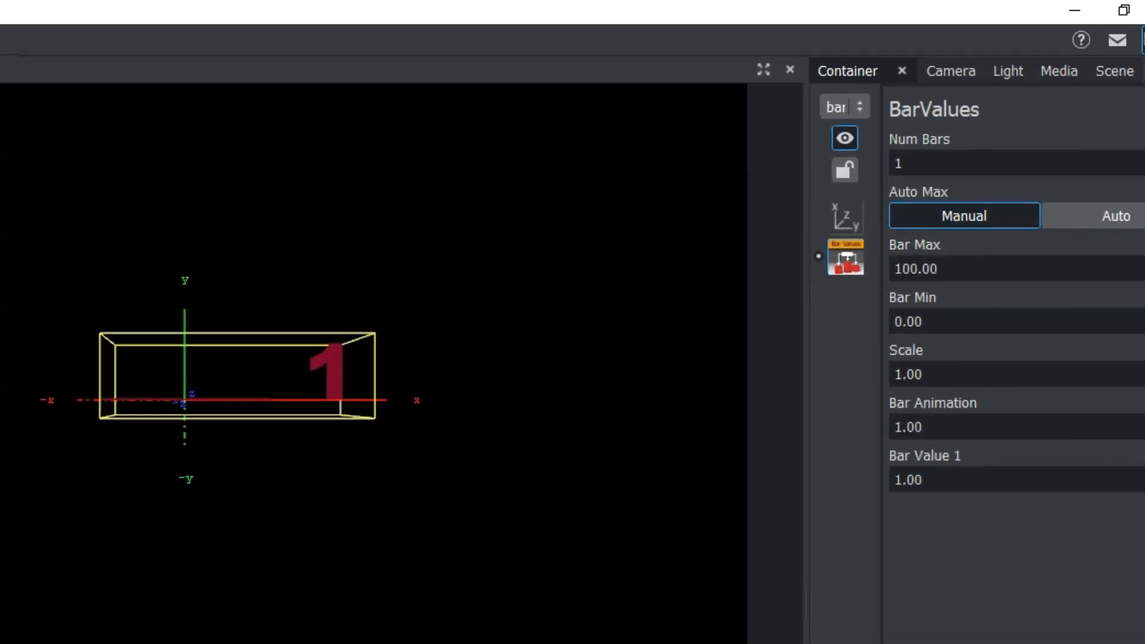
double_click(883, 163)
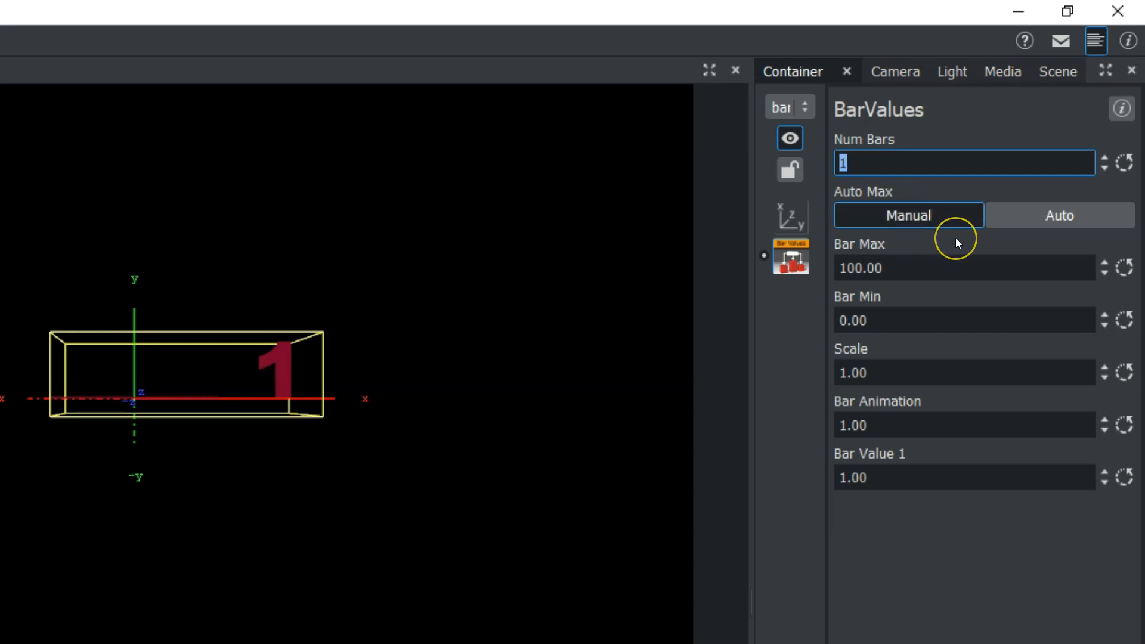
click(929, 263)
click(908, 324)
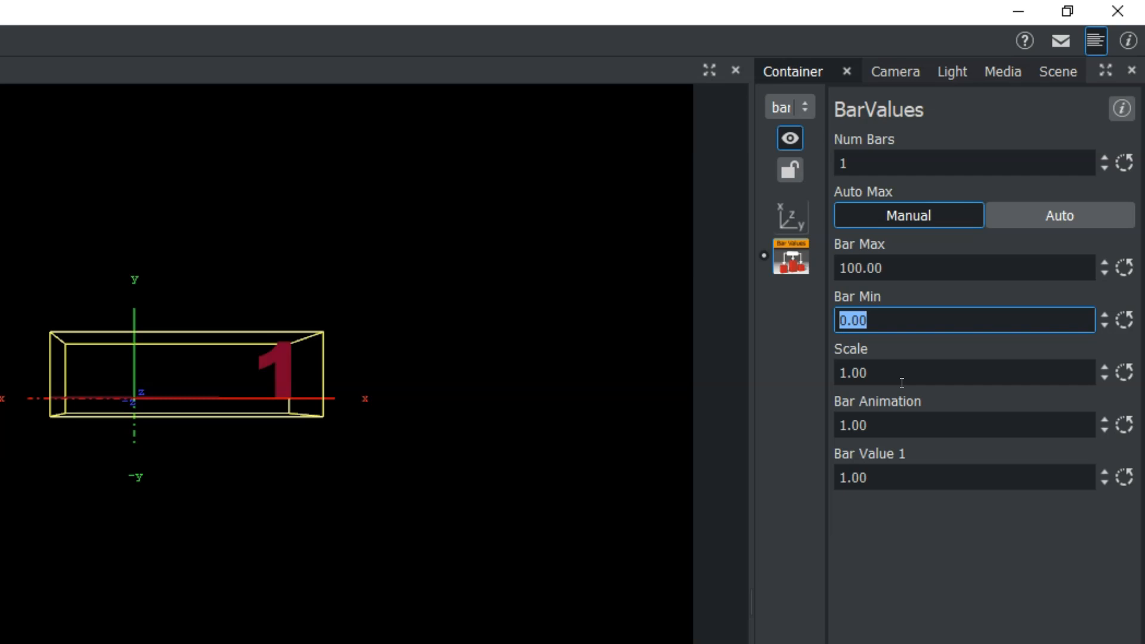
Set Bar Value 1 in the barchar group's BarValues plugin to 81.2
click(879, 377)
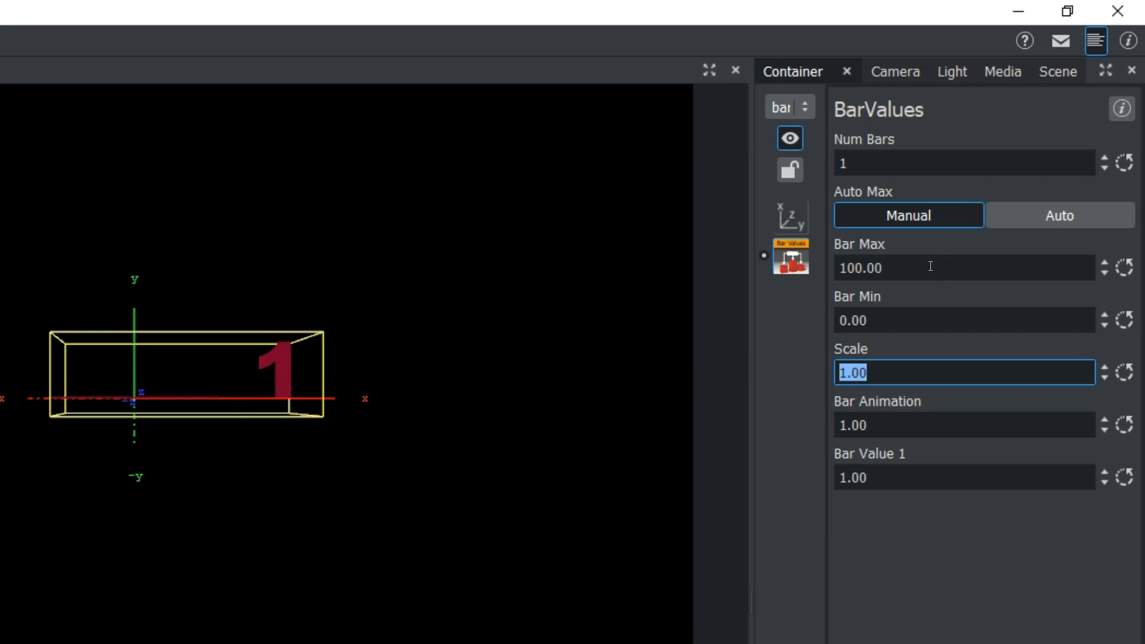
click(903, 424)
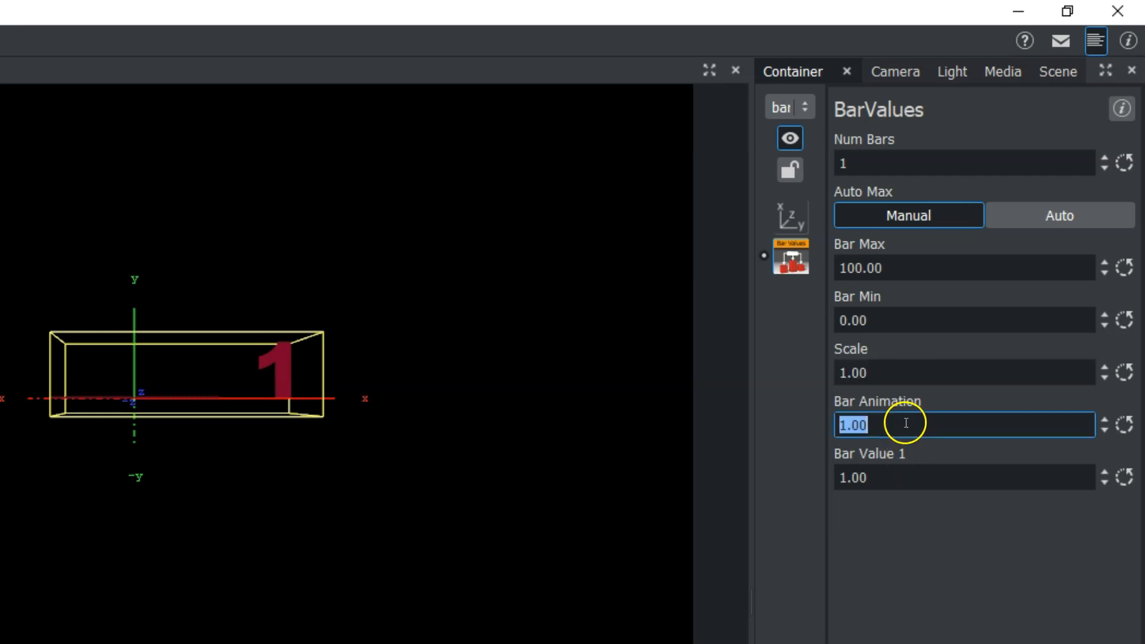
click(912, 476)
drag(856, 482, 1041, 466)
drag(848, 478, 1133, 476)
text(81.2)
key(Return)
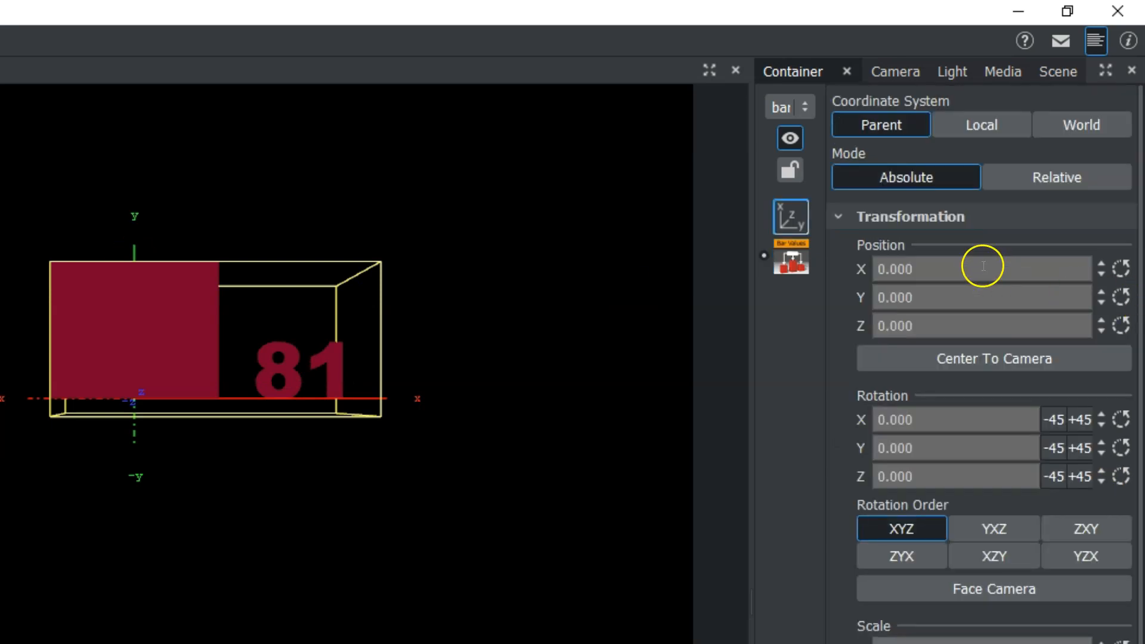
Move the barchar group in the negative X direction and reposition the Arial-Black value text below the bar
drag(974, 277, 715, 250)
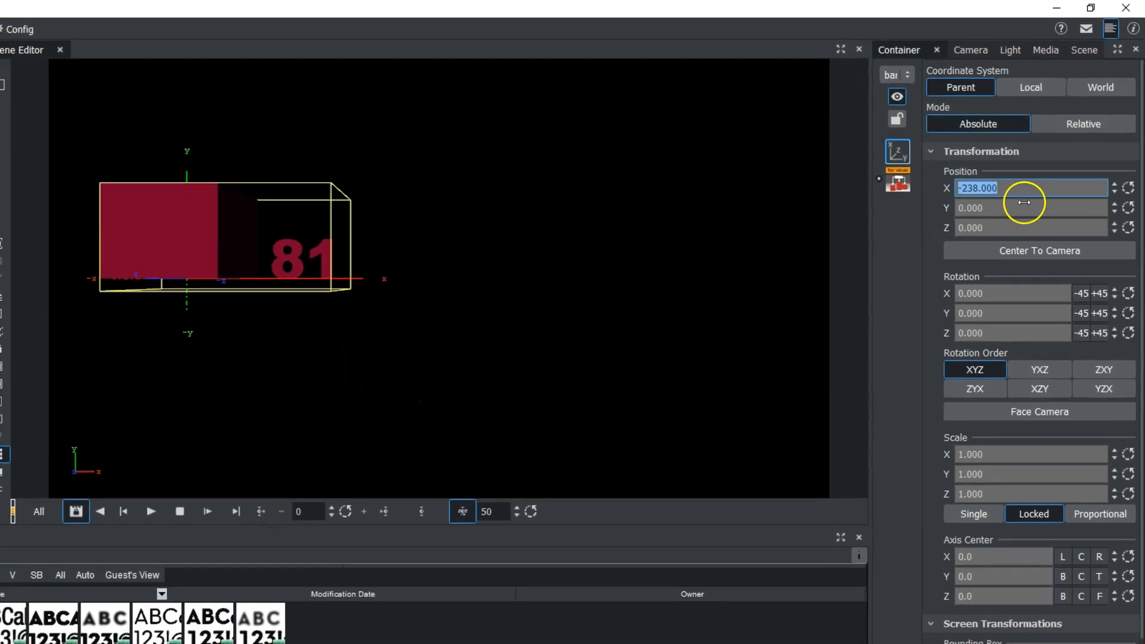
drag(1024, 202, 910, 294)
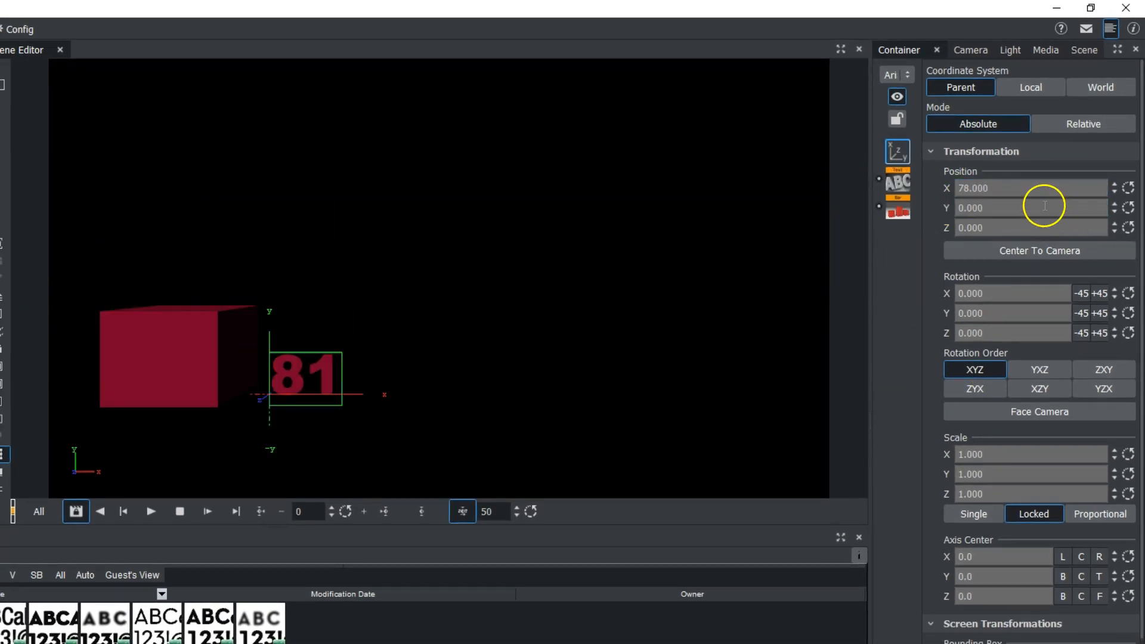
drag(1025, 205, 902, 187)
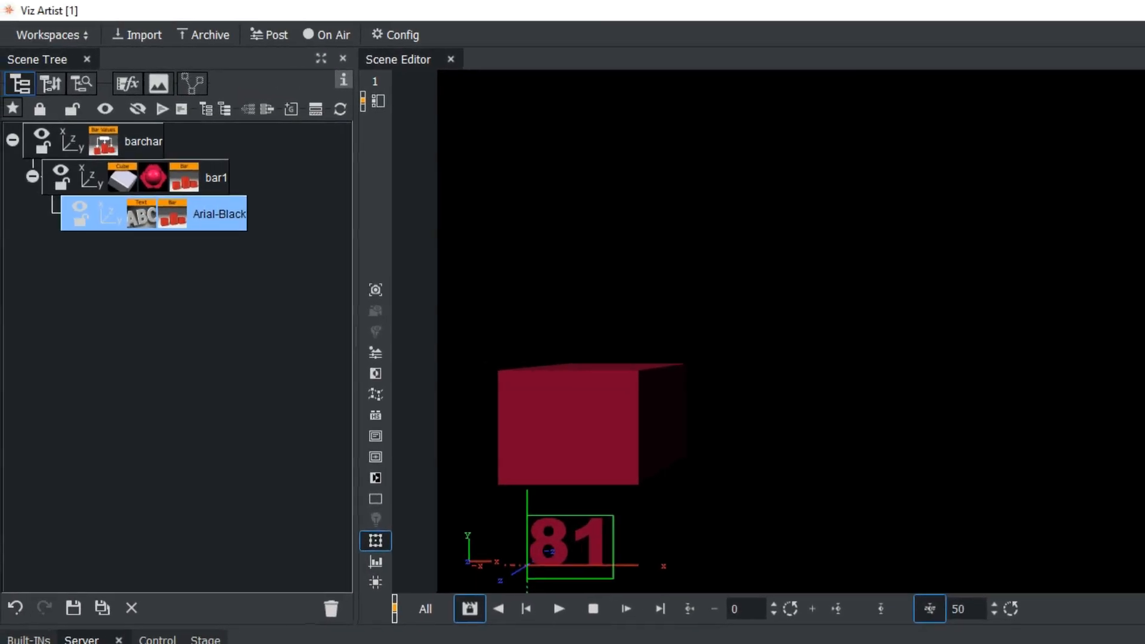
Apply the yellow bright4 material to the Arial-Black text container
drag(343, 641, 231, 217)
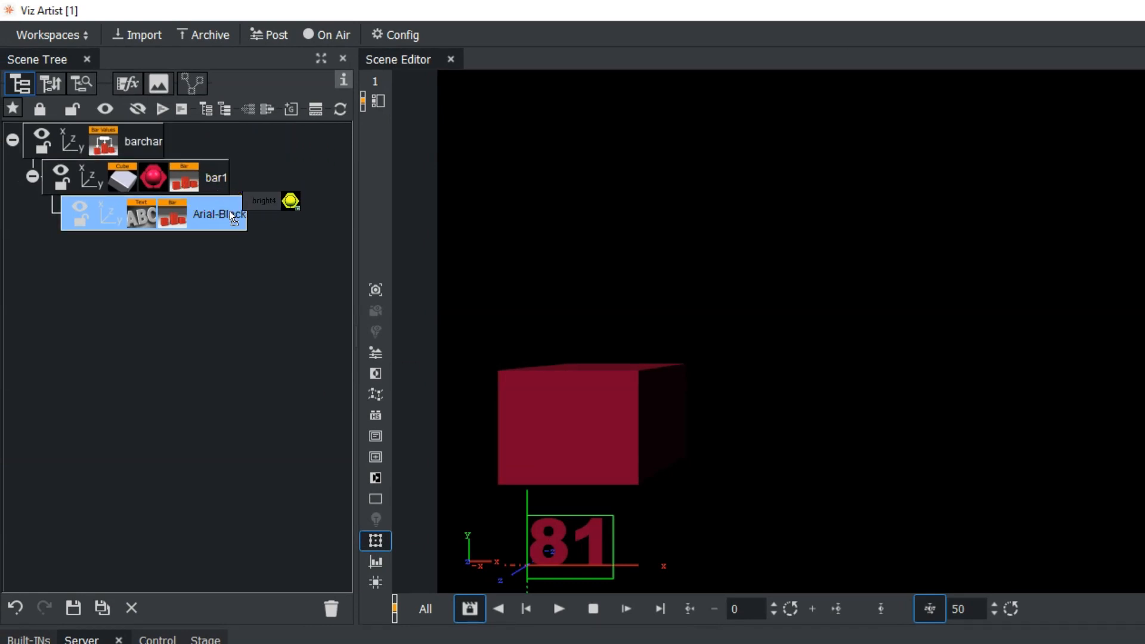
drag(233, 218, 233, 216)
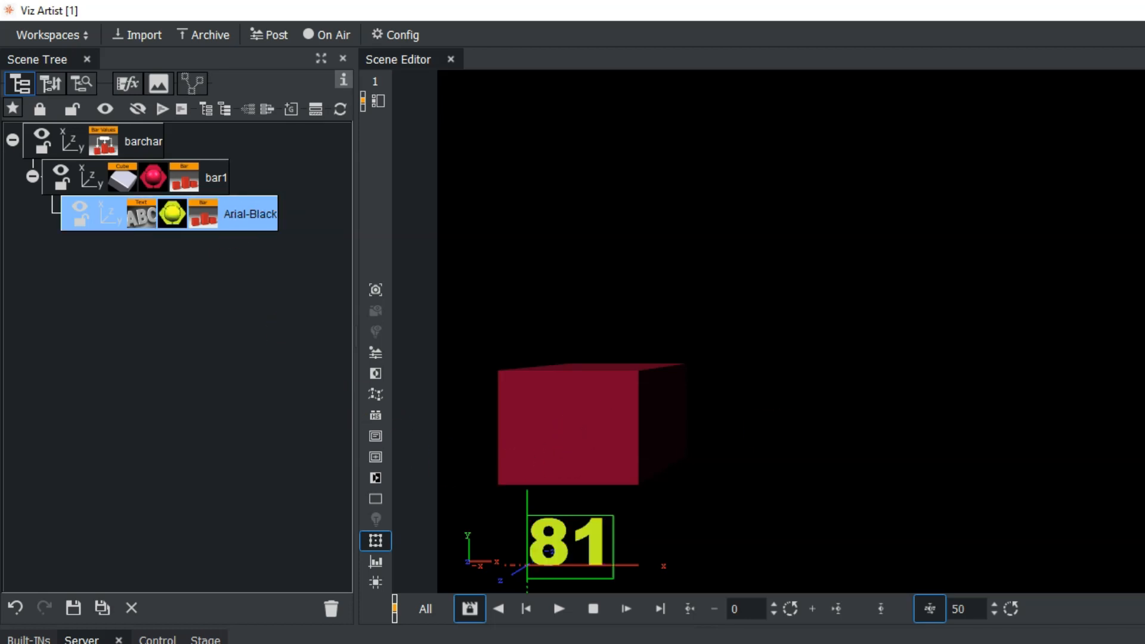
Rotate bar1 to 19 degrees about Y and duplicate it under barchar until there are four bar containers
click(99, 176)
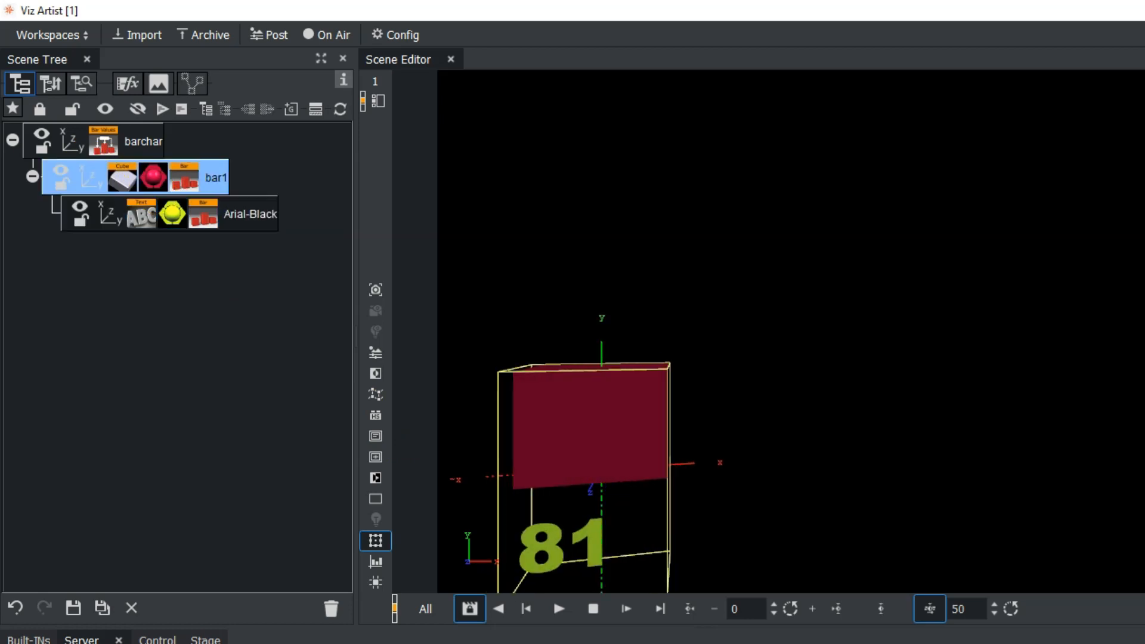
click(32, 177)
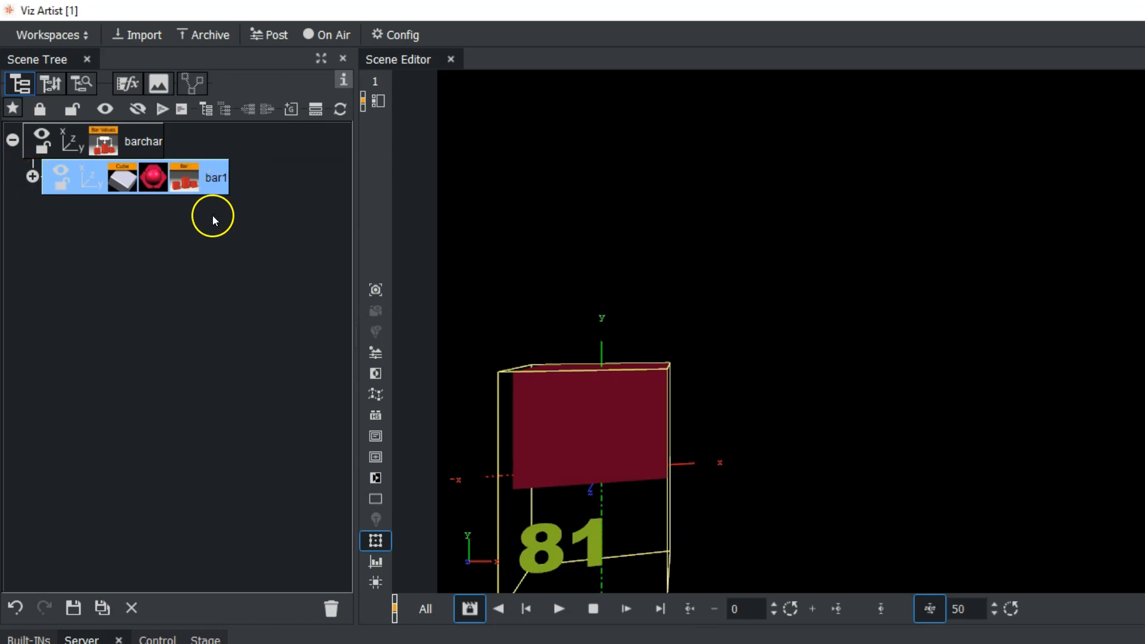
drag(216, 179, 110, 244)
drag(212, 217, 202, 268)
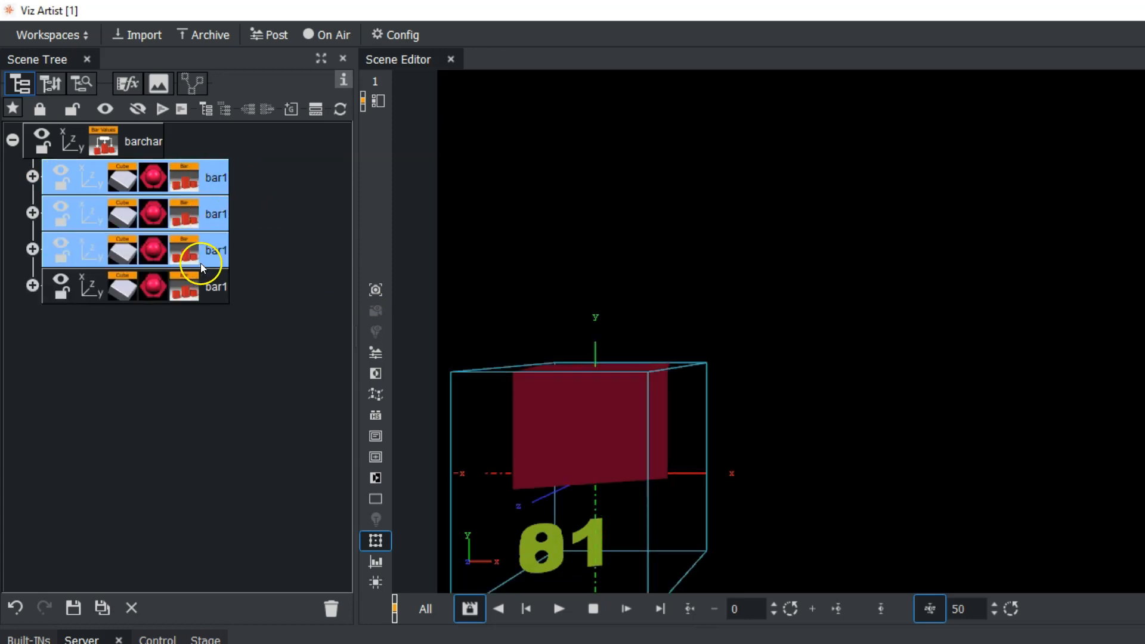
Spread the three bar copies along X, with the second bar at about 139, the third at 283 and the fourth beyond it
click(98, 218)
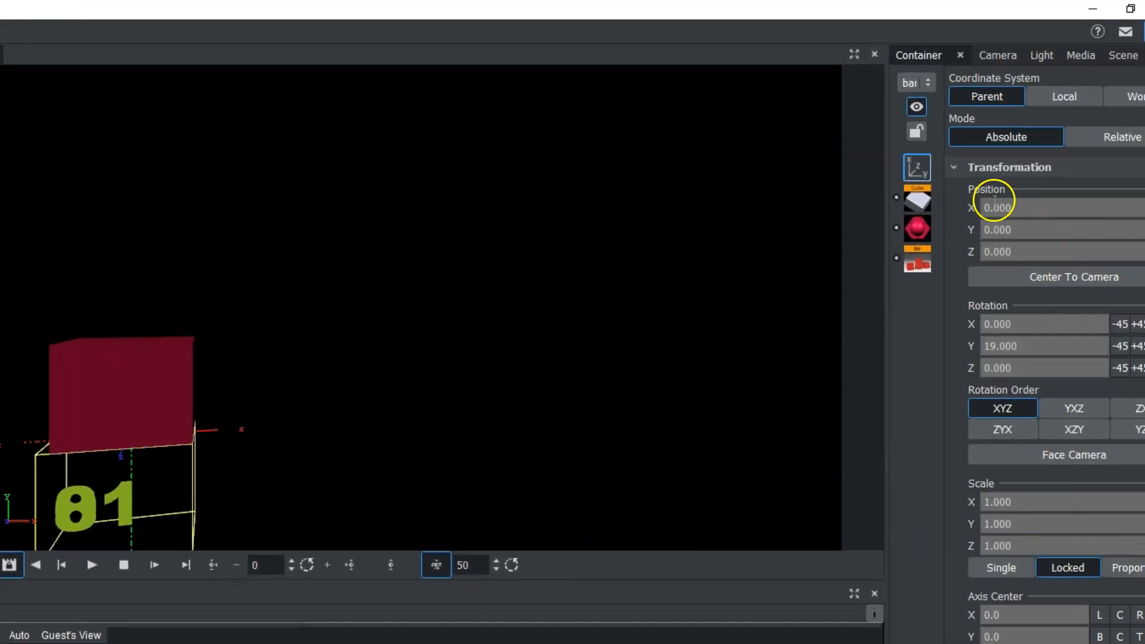
drag(947, 202, 1056, 203)
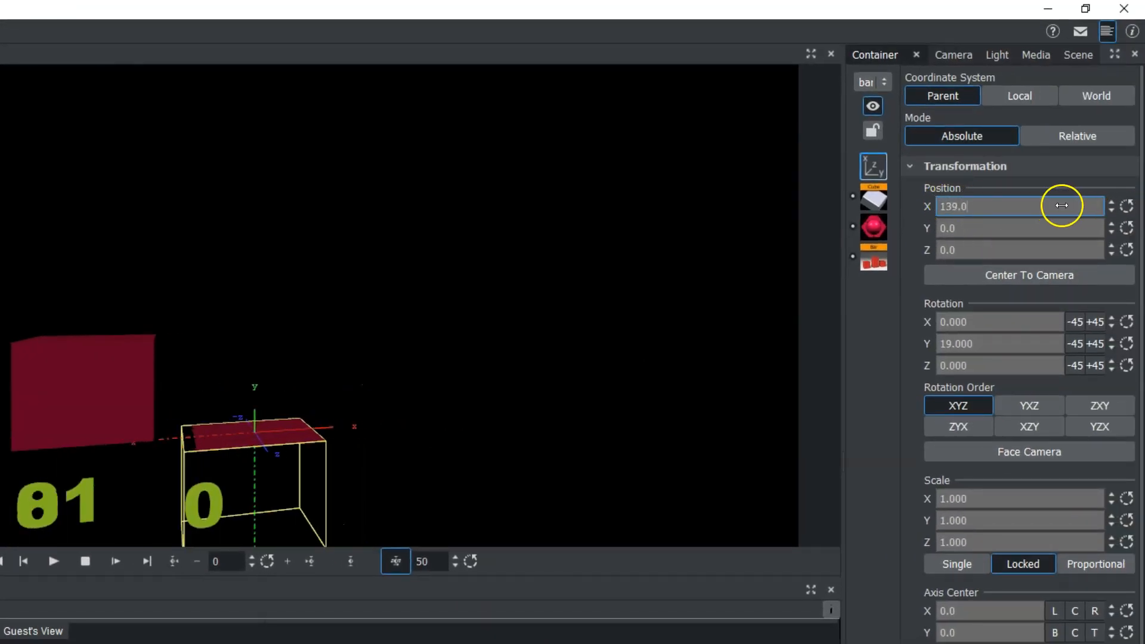
drag(951, 199, 1142, 202)
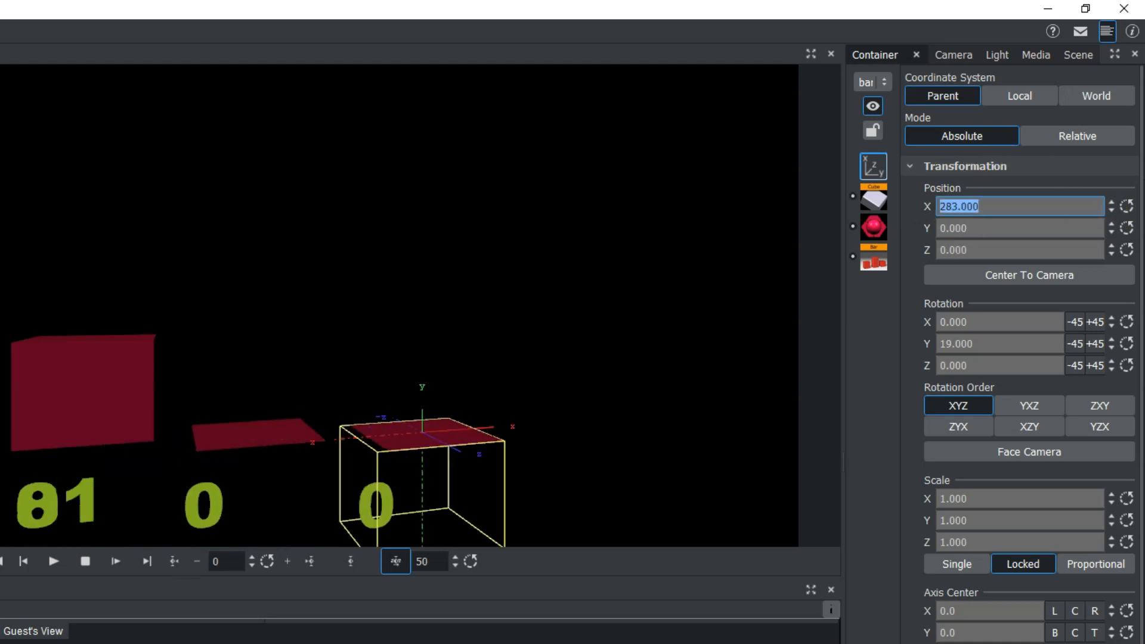
drag(948, 204, 1142, 202)
drag(952, 207, 1125, 199)
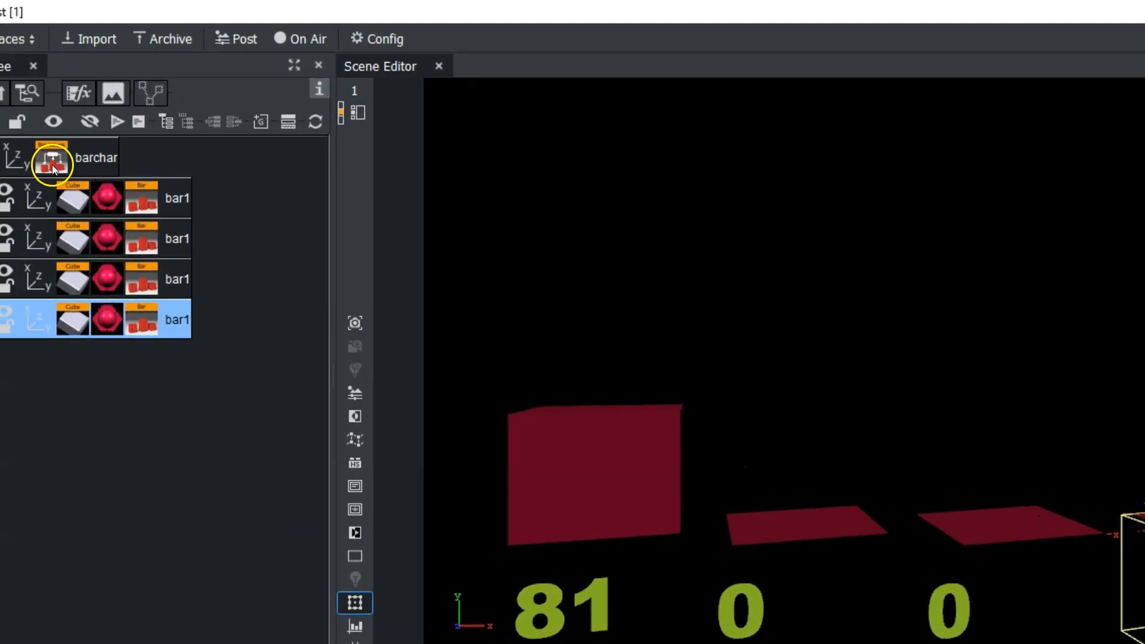
Set Num Bars to 4 and Bar Animation to 4.00 in the barchar group's BarValues plugin
click(53, 168)
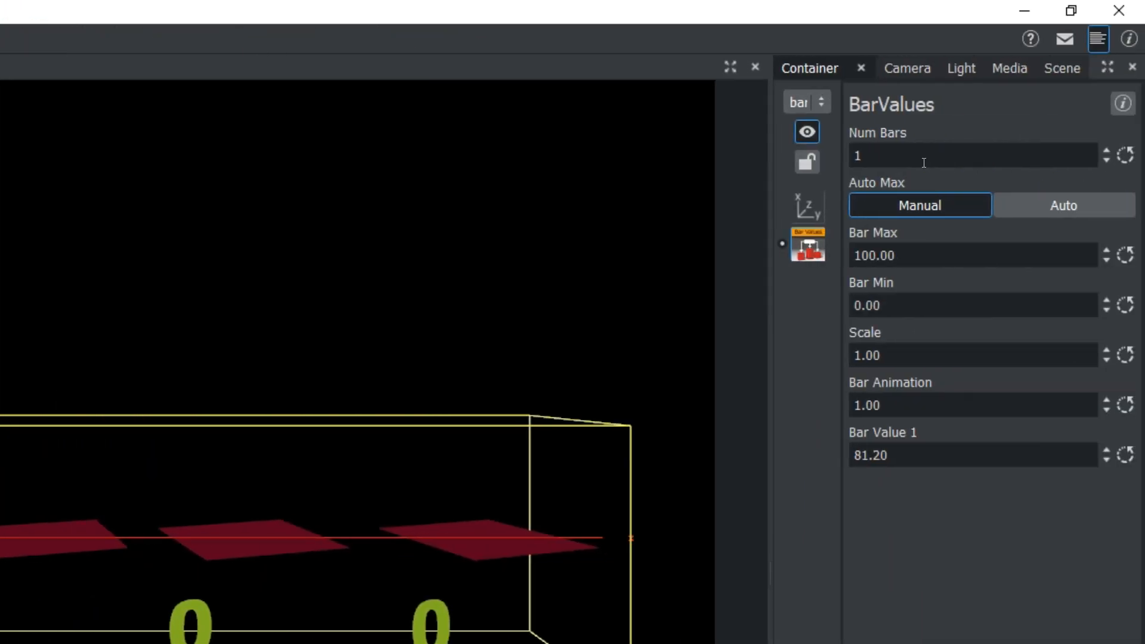
click(1107, 149)
click(1108, 149)
click(1107, 149)
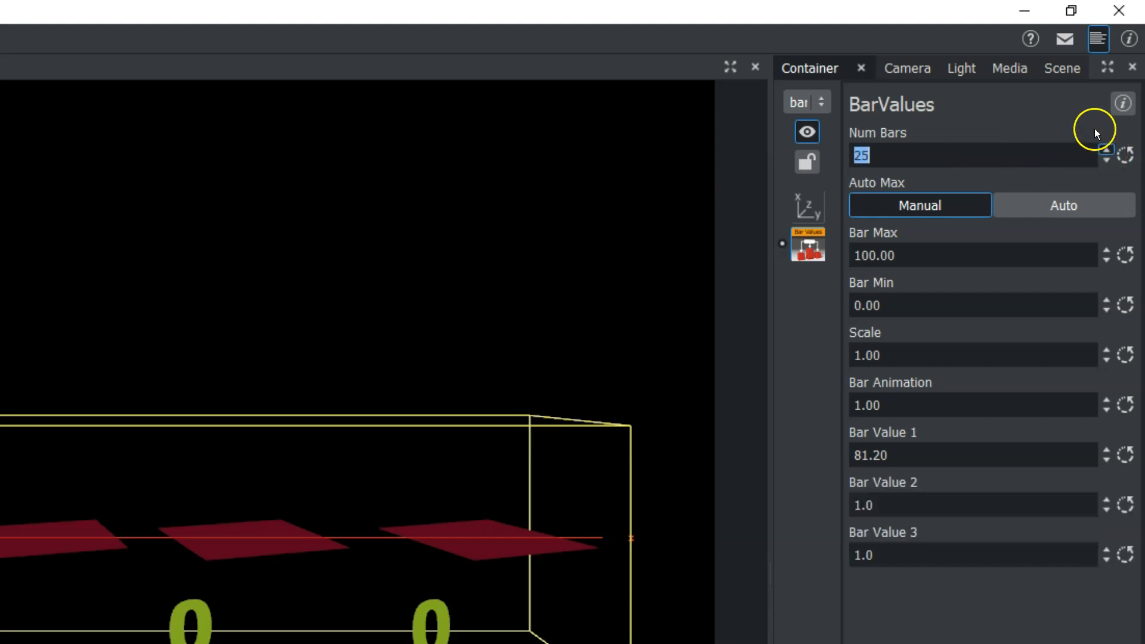
drag(1095, 130, 1095, 129)
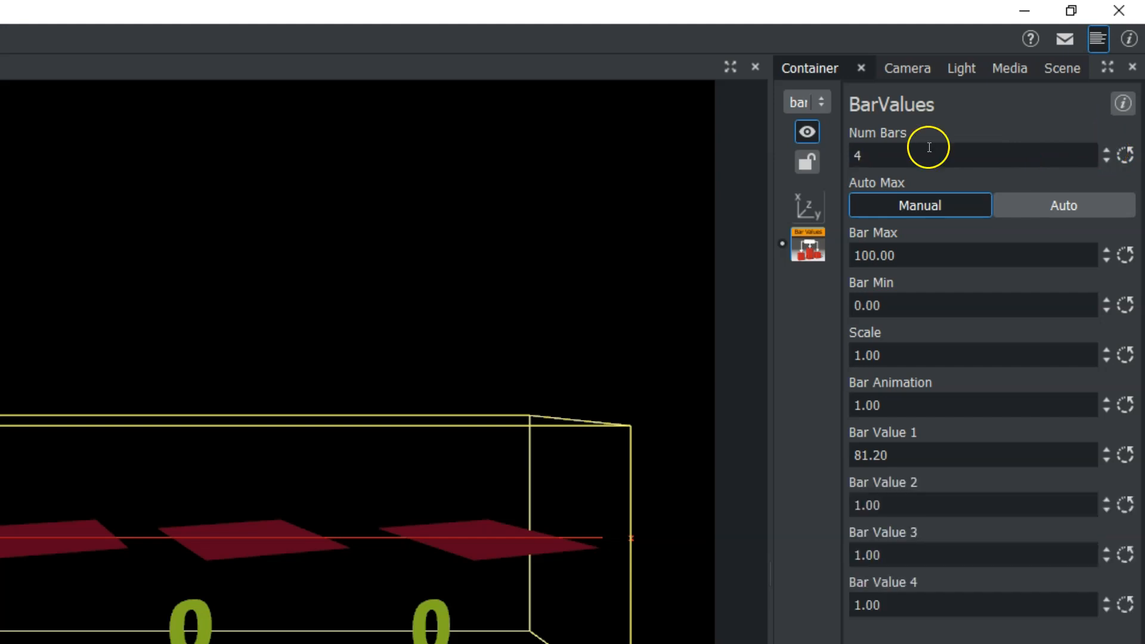
click(882, 403)
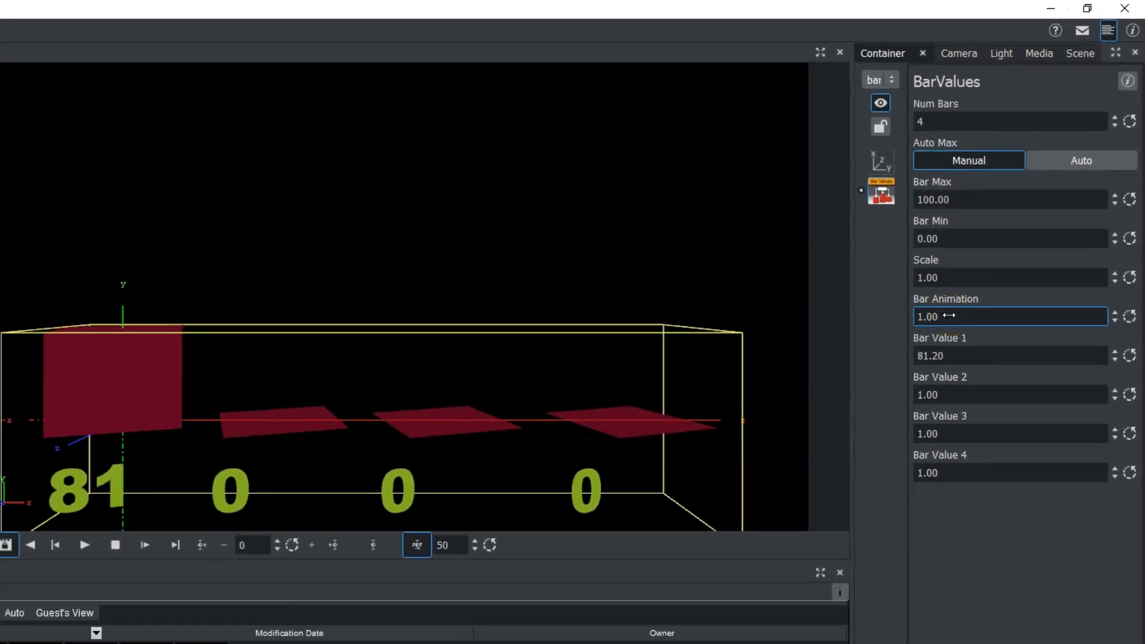
drag(949, 315, 984, 312)
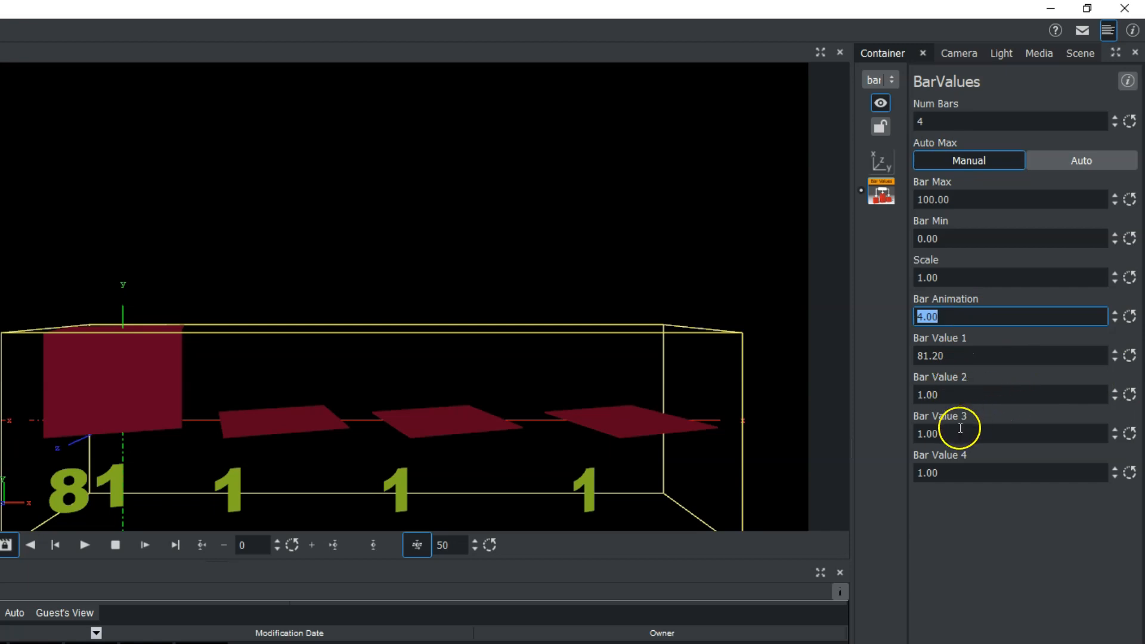
Set Bar Value 2 to 59.4, Bar Value 3 to 66.1 and Bar Value 4 to 59.3
drag(972, 395, 1071, 396)
drag(924, 399, 1049, 397)
drag(925, 392, 1055, 389)
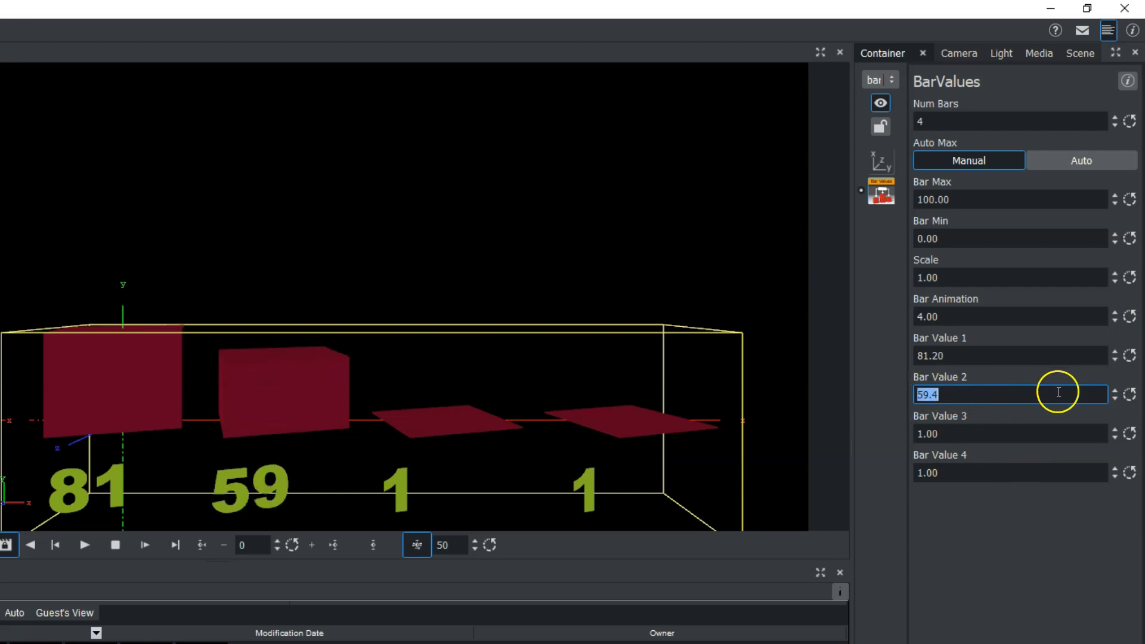
drag(922, 431, 1105, 430)
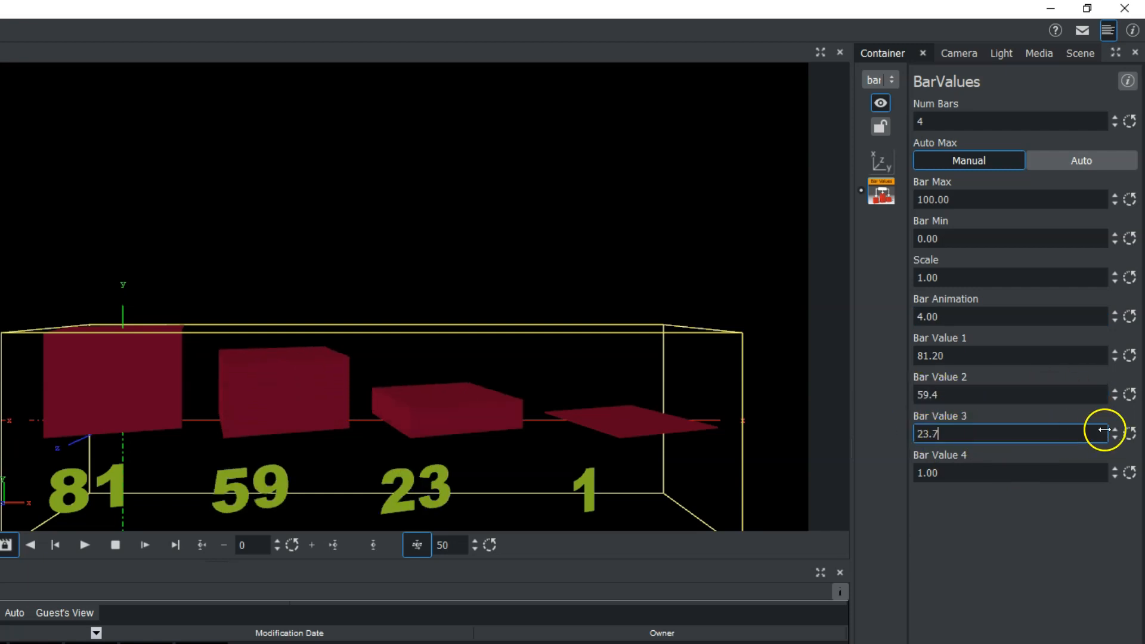
drag(936, 429, 1137, 435)
drag(935, 435, 1056, 424)
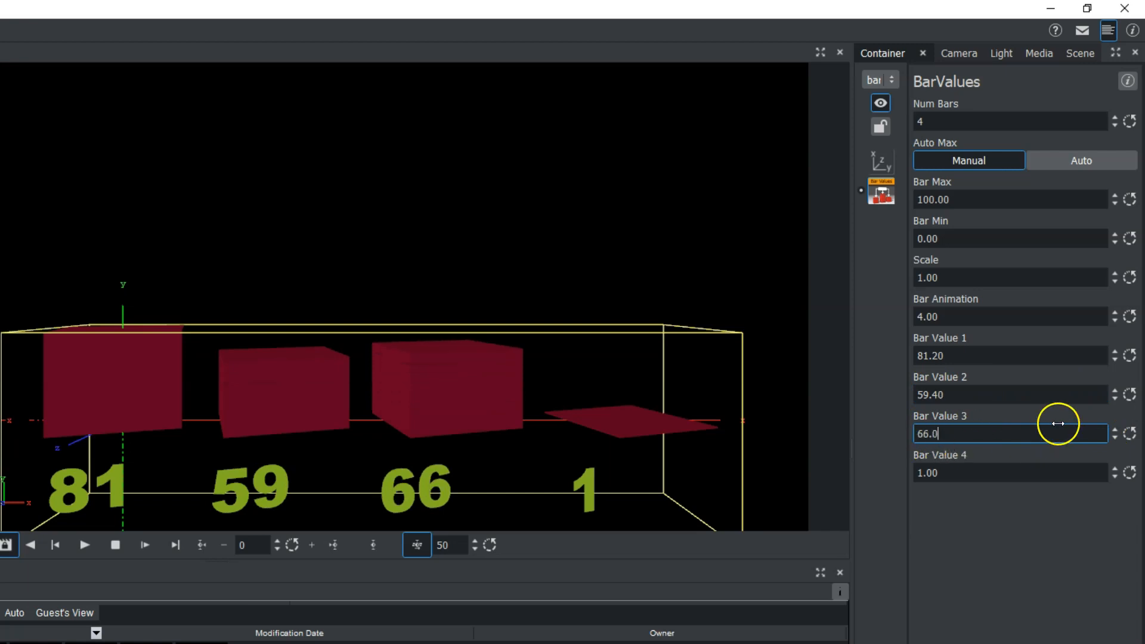
drag(918, 474, 1133, 469)
drag(962, 475, 1047, 469)
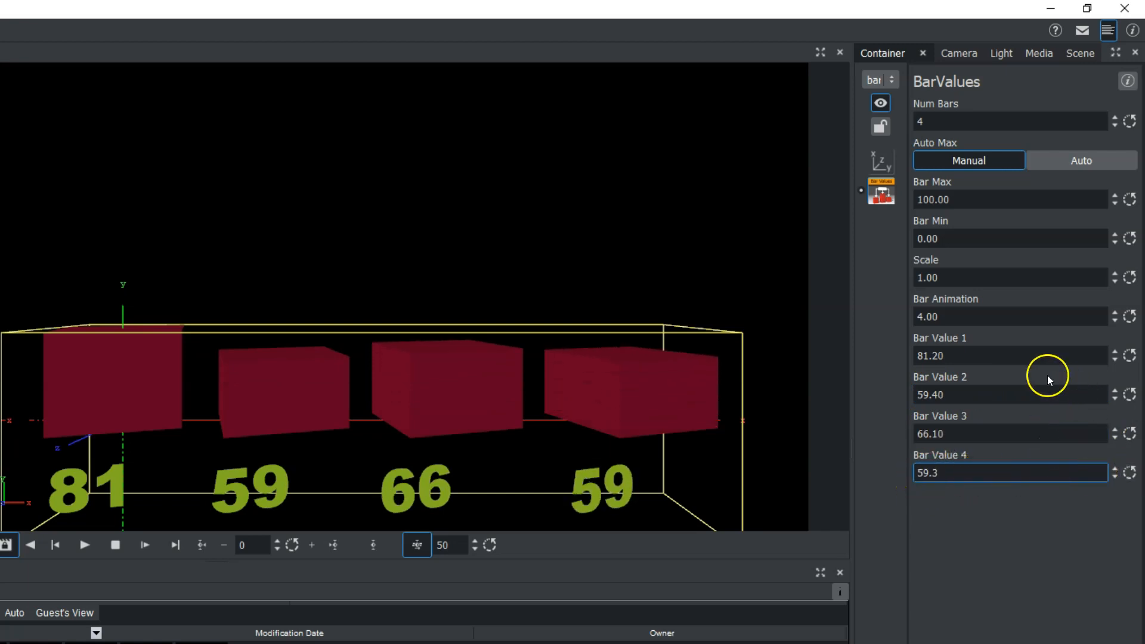
Raise the Bar Max value of the barchar group's BarValues plugin above 100
click(976, 198)
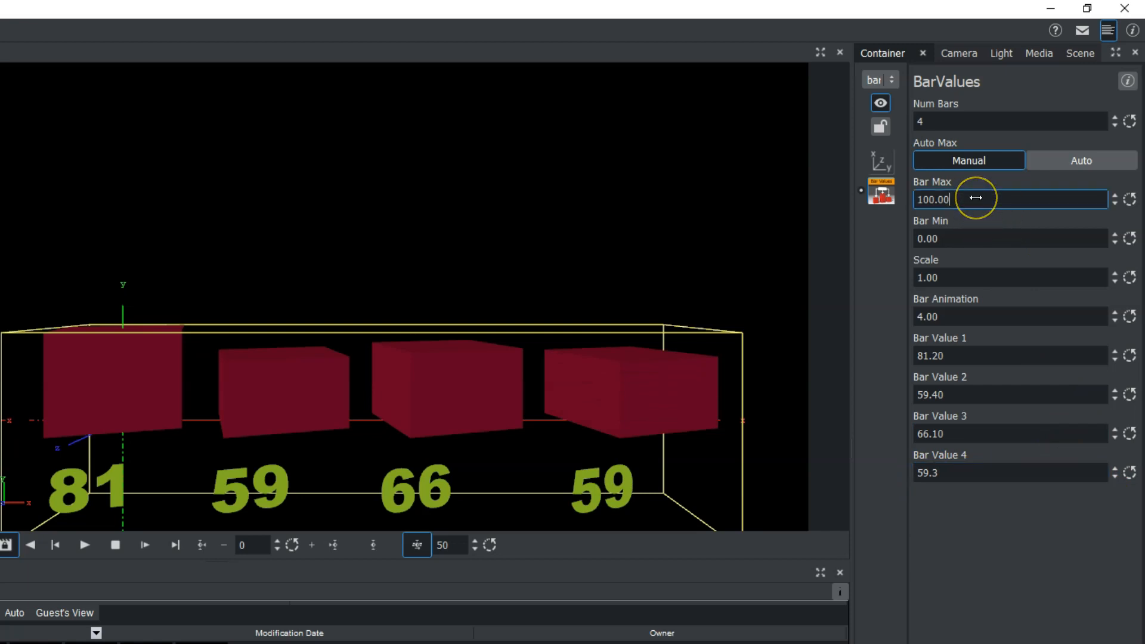
drag(976, 198, 1056, 198)
mouse_move(958, 229)
mouse_down()
mouse_move(941, 235)
mouse_move(949, 227)
mouse_up()
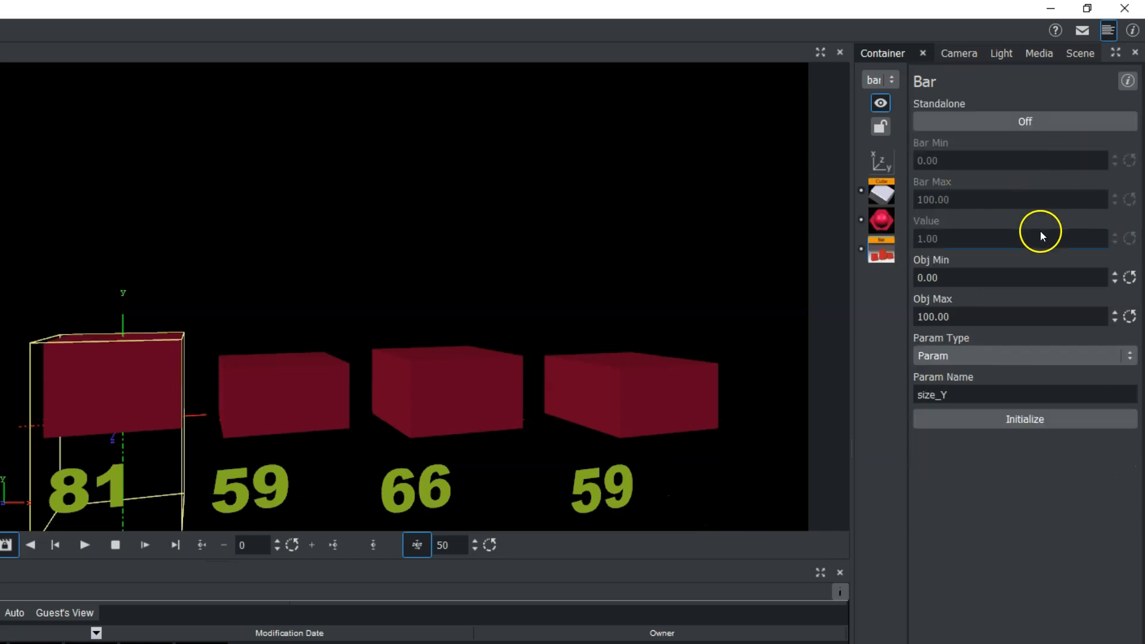
Set Obj Max to 121.2 and Obj Min to -8.90 in the first bar's Bar plugin, and view its parameter types
drag(972, 316, 1136, 304)
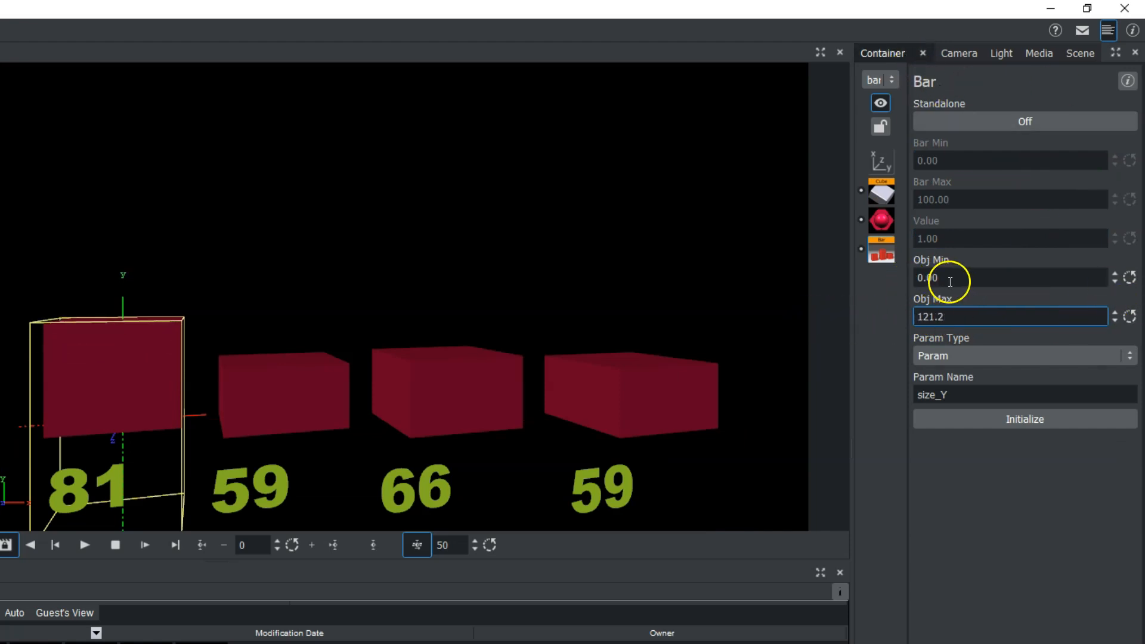
drag(943, 277, 872, 276)
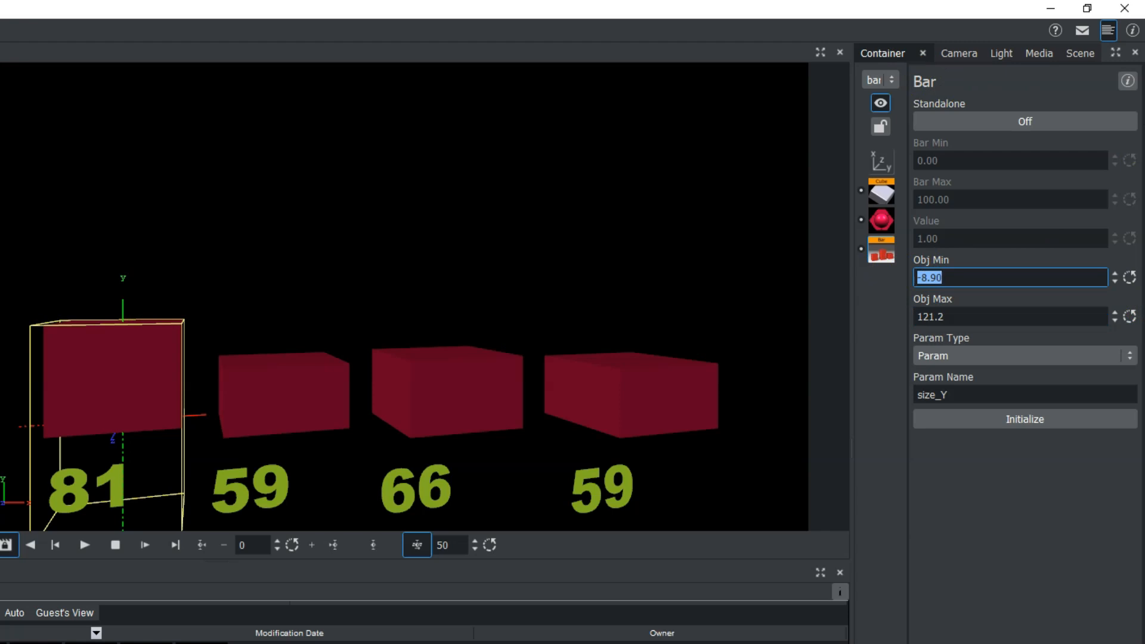
click(1014, 357)
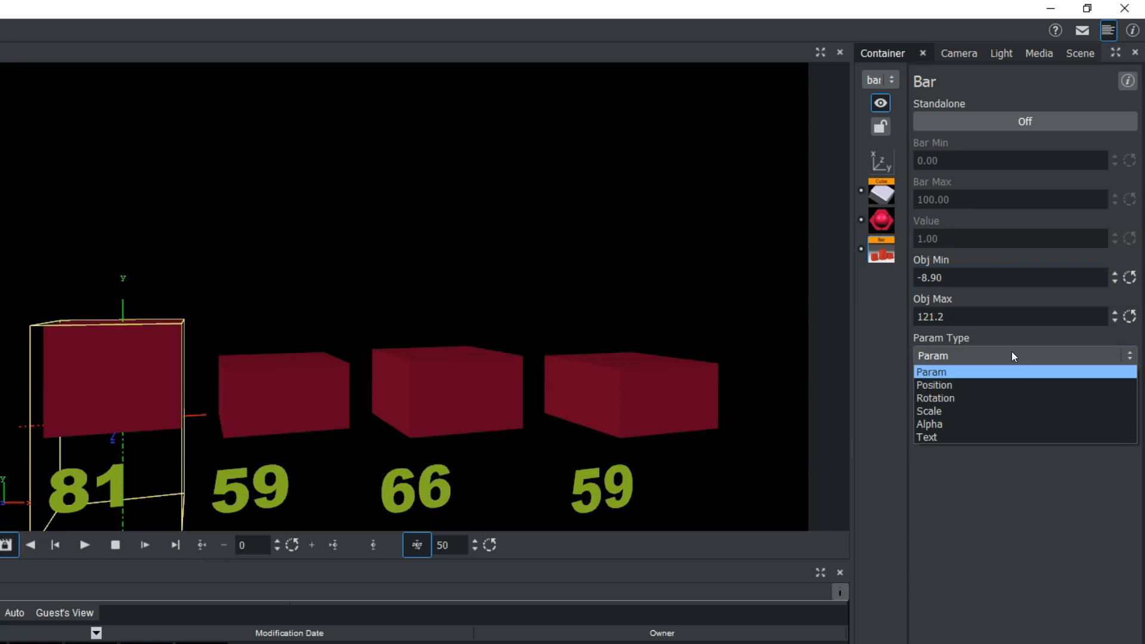
click(1018, 352)
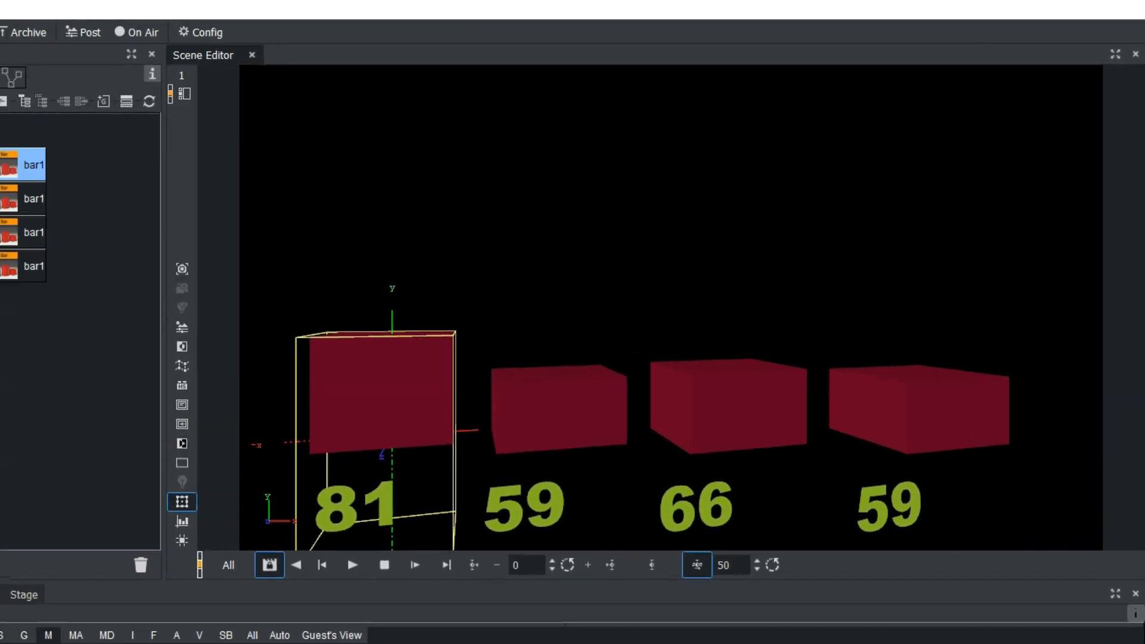
Open the BarValues settings of the barchar group
click(30, 168)
click(99, 136)
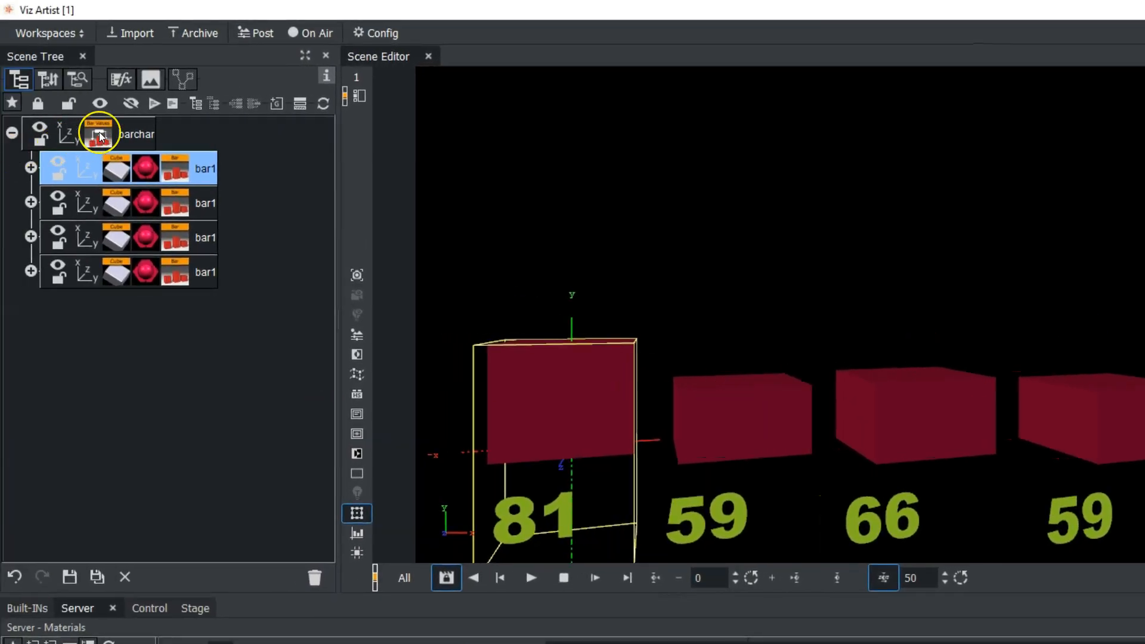